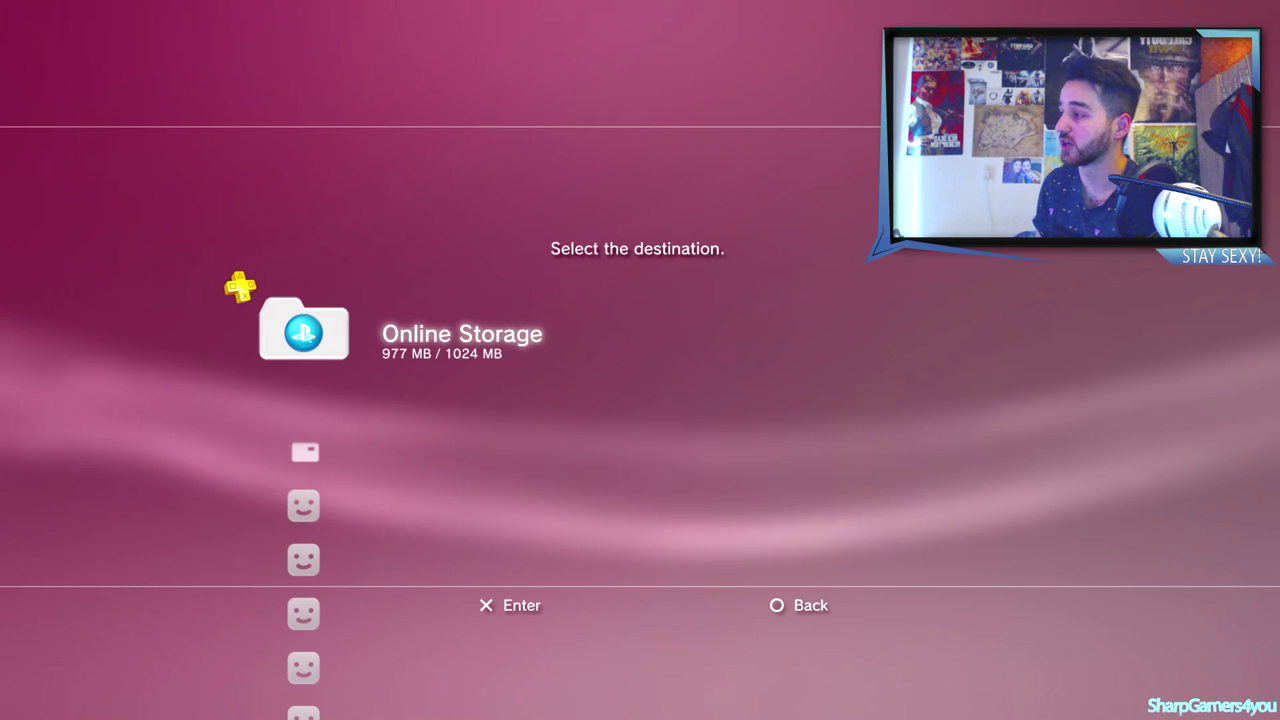
- Choose the destination listed directly below Online Storage for the saved data copy
key("Down")
key("Return")
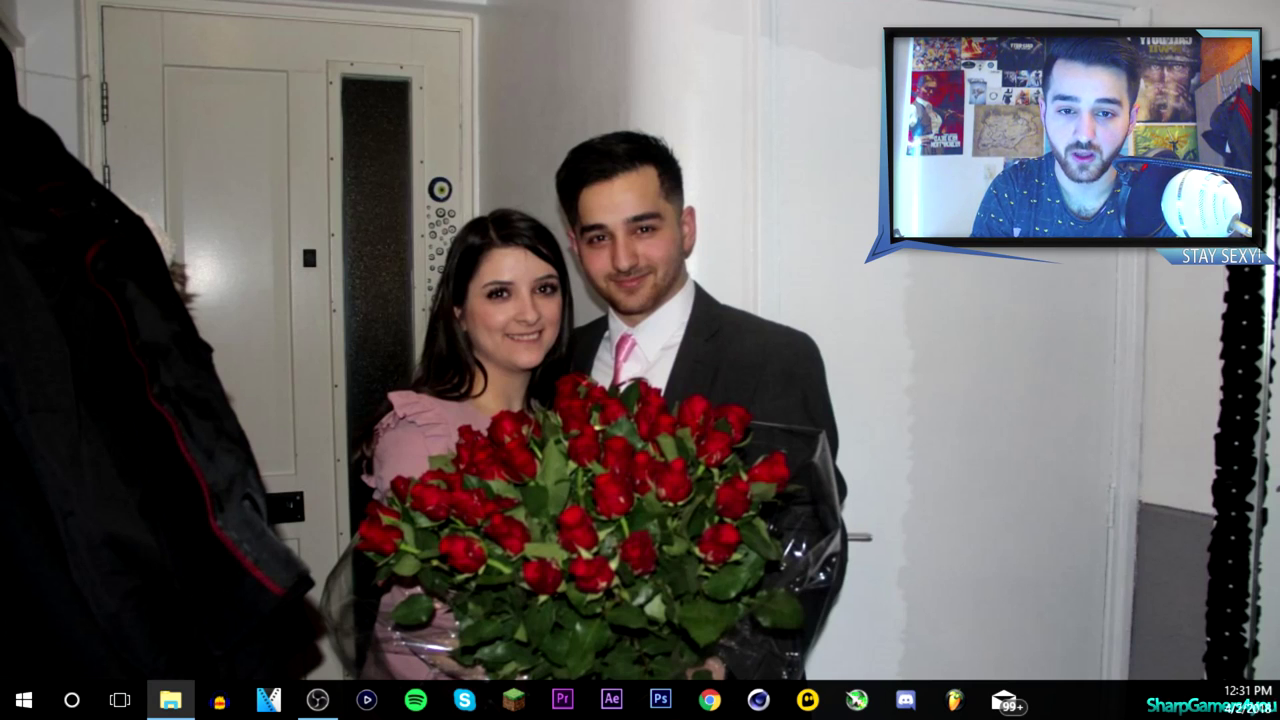
- Open the PS3\SAVEDATA\BLES01031-AUTO- folder on USB Drive (F:) and examine its save files, including ICON0.PNG and the GPAD0 .PRF files
left_click_drag(1279, 173, 746, 46)
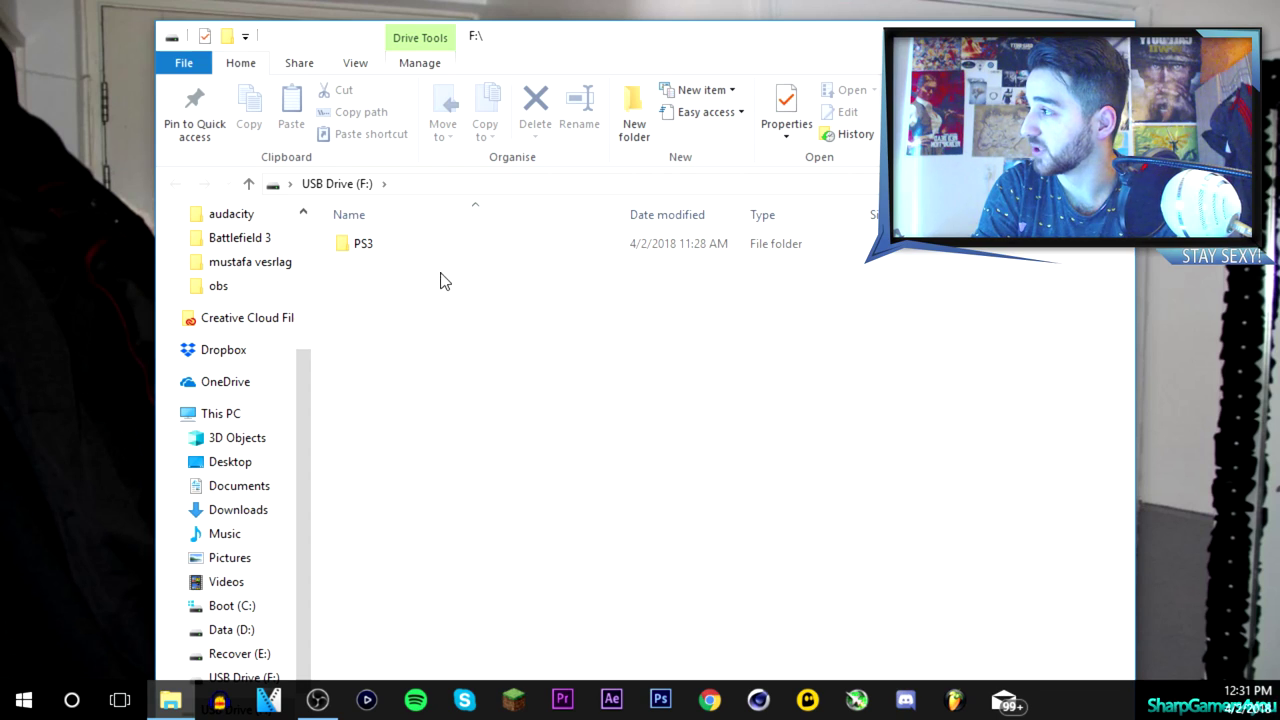
double_click(415, 241)
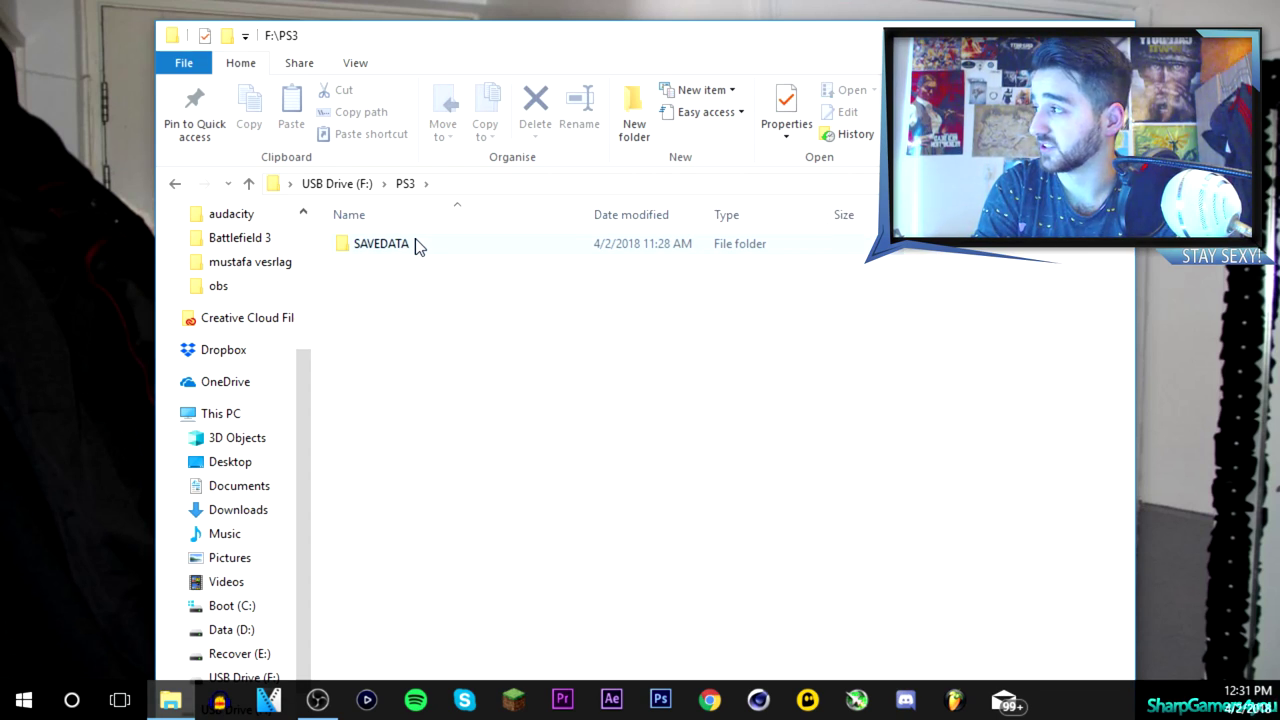
double_click(415, 243)
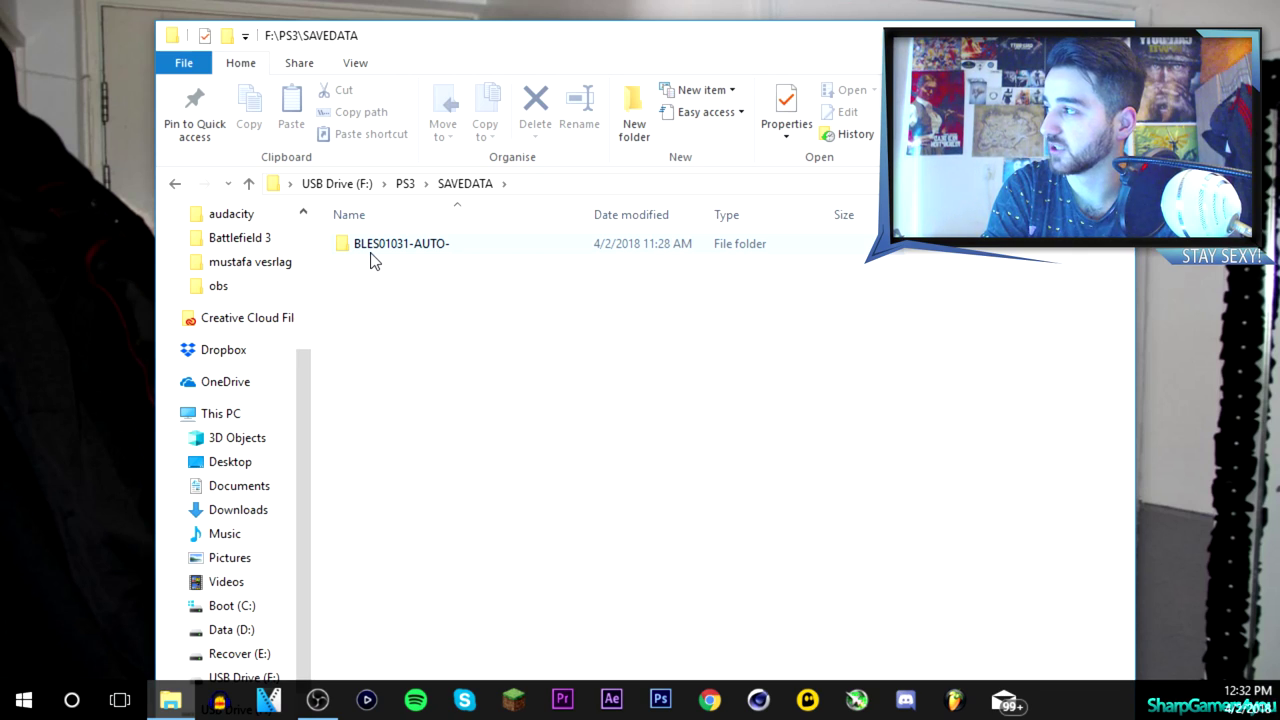
double_click(398, 244)
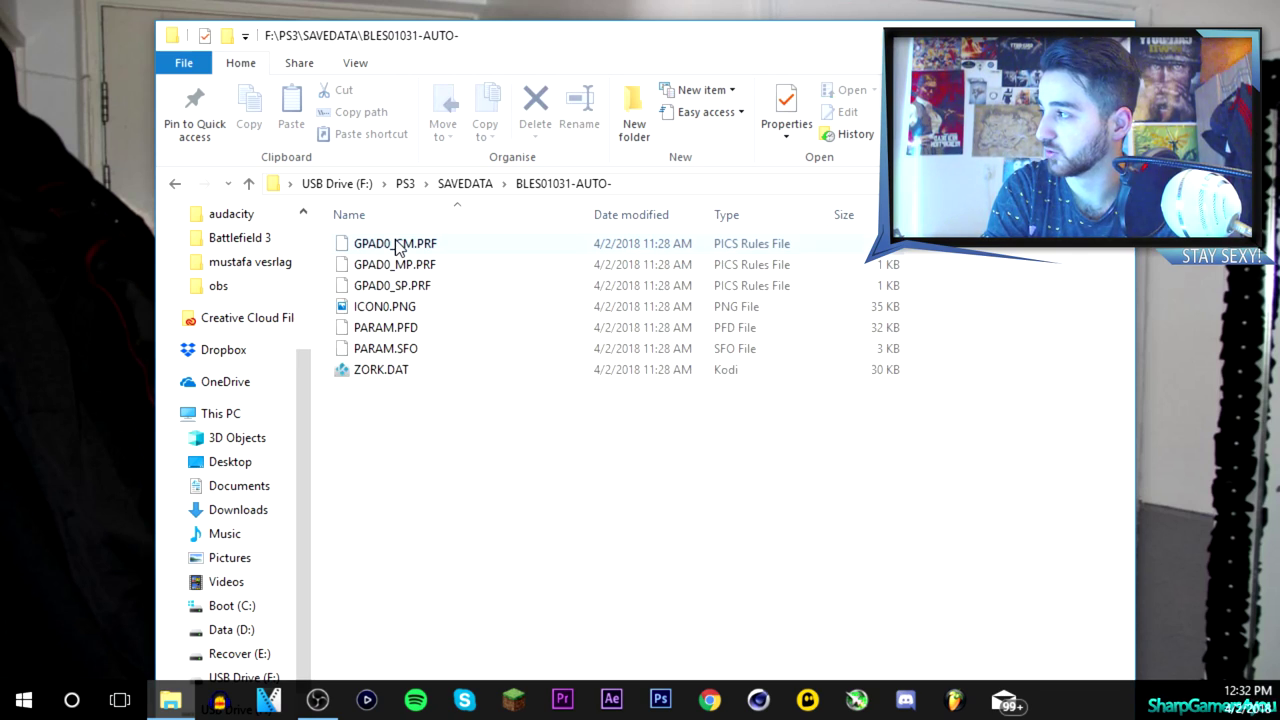
left_click_drag(488, 399, 440, 250)
left_click(402, 308)
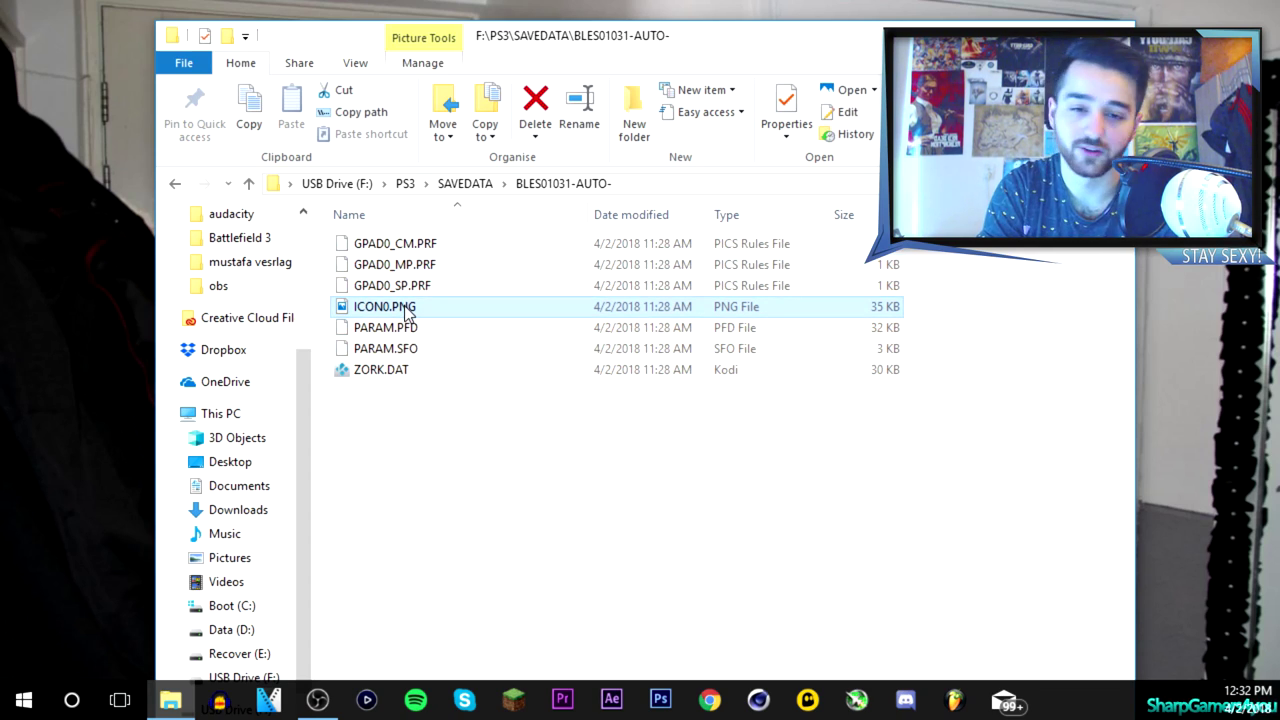
left_click(705, 490)
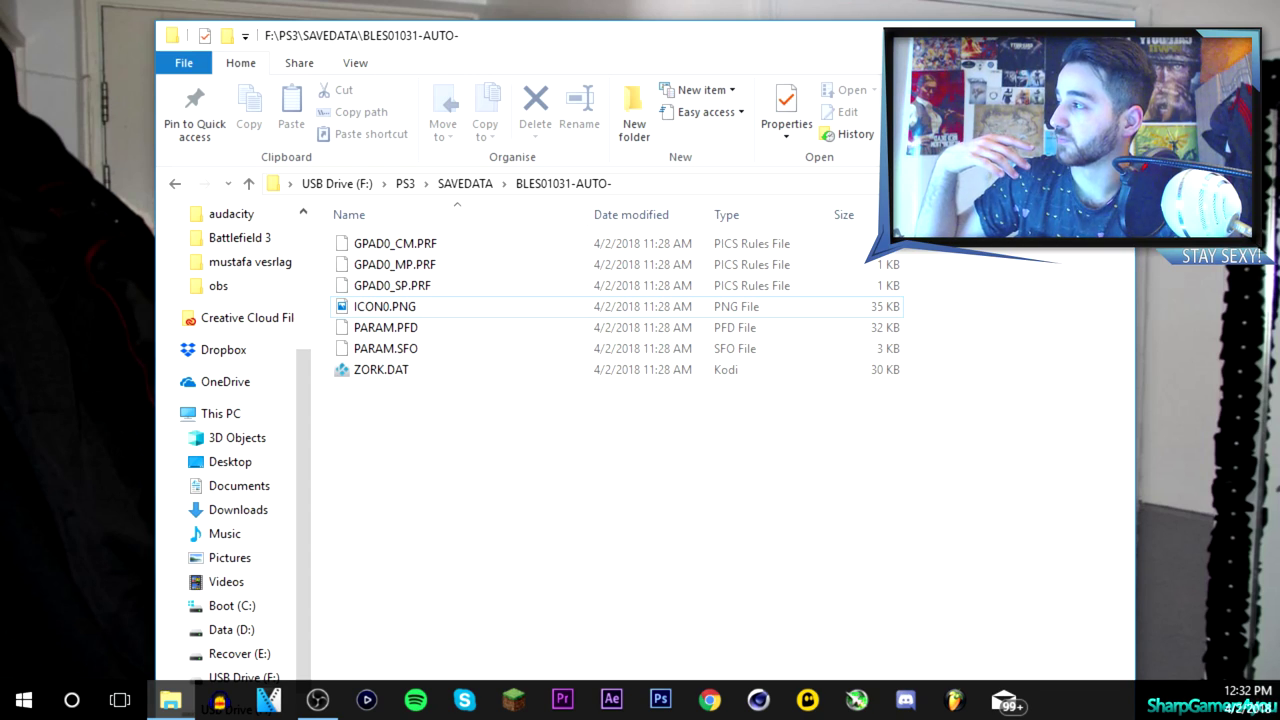
left_click(388, 287)
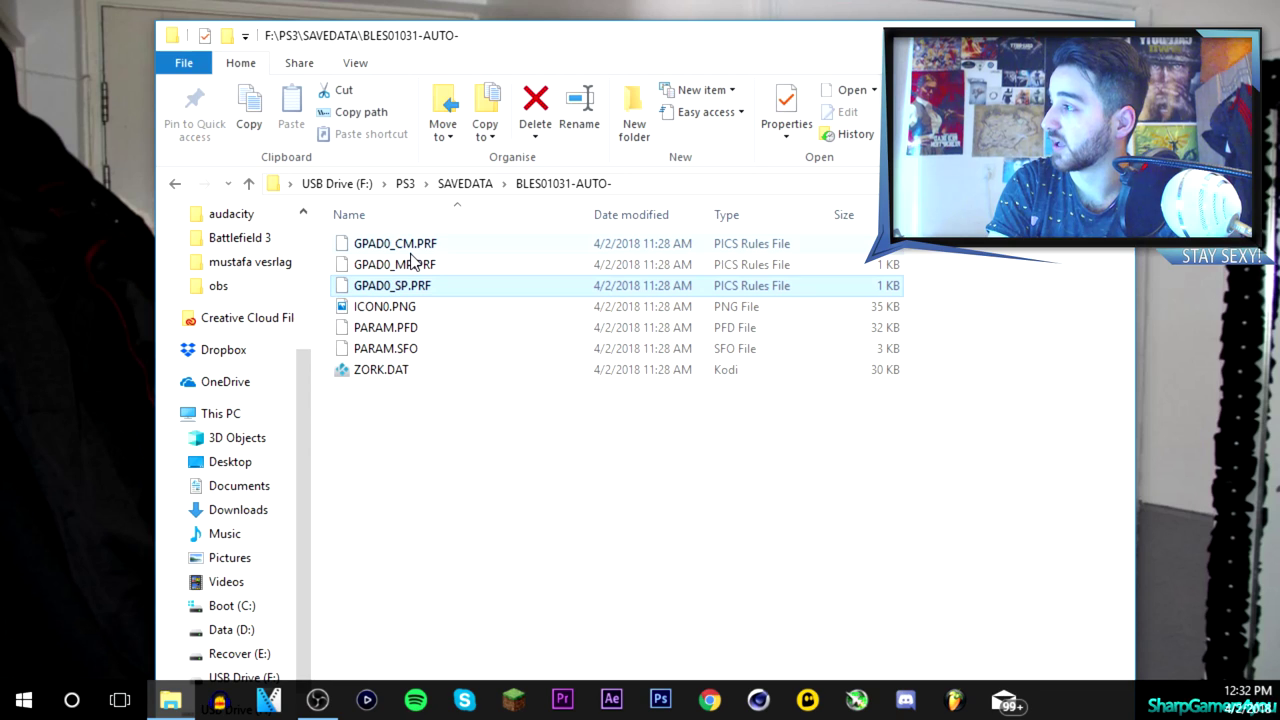
left_click(413, 264)
left_click(414, 248)
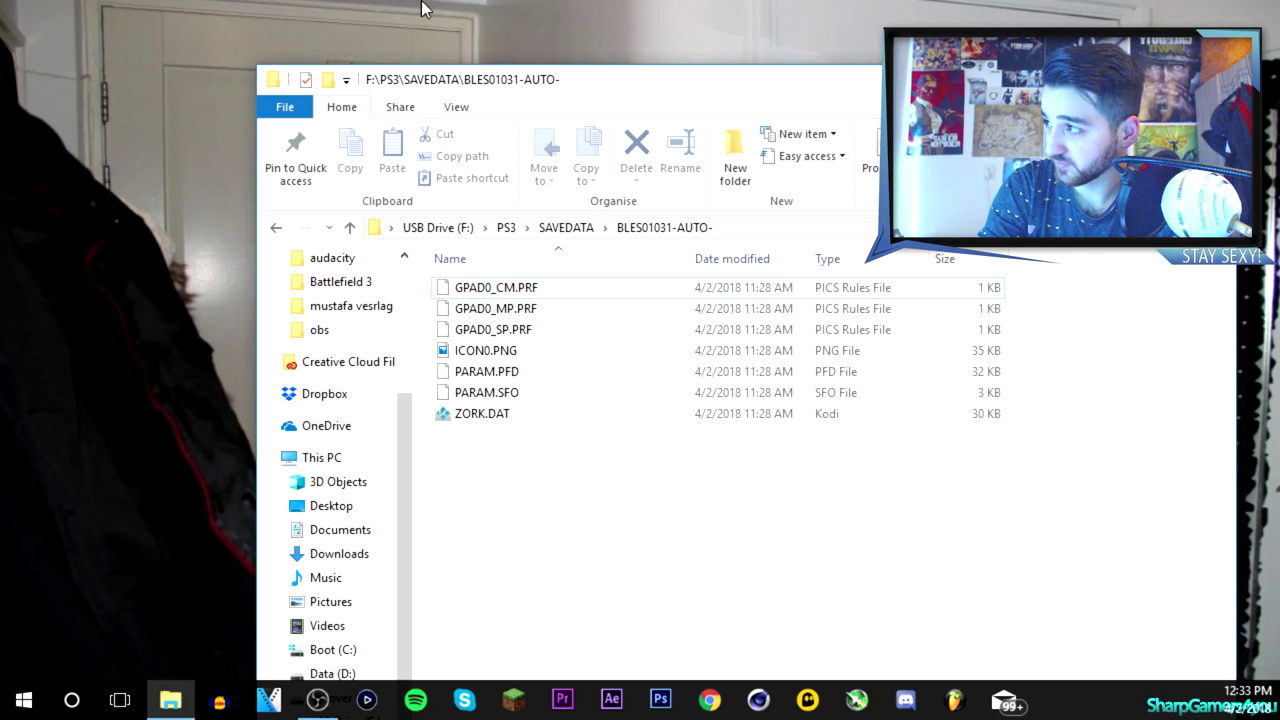
- Review the capacity, FAT32 file system and allocation unit size in the format settings of USB Drive (F:), and close them without formatting
left_click_drag(629, 99, 460, 31)
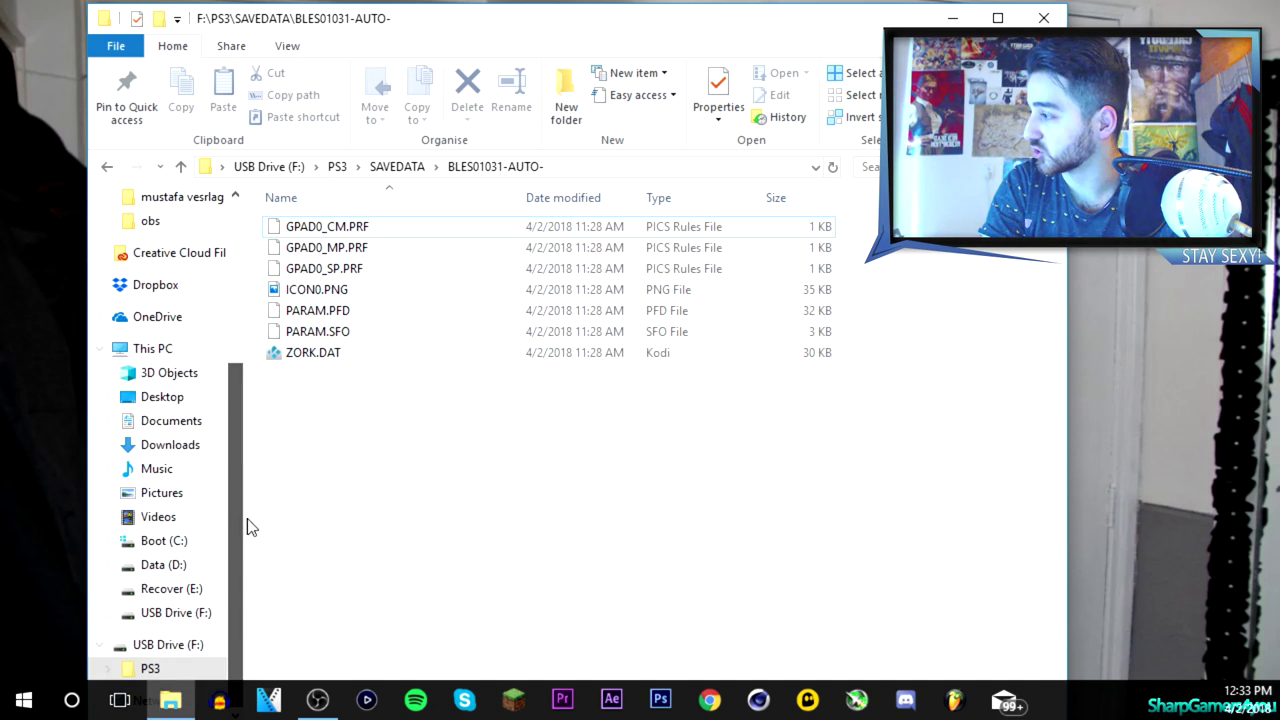
right_click(182, 652)
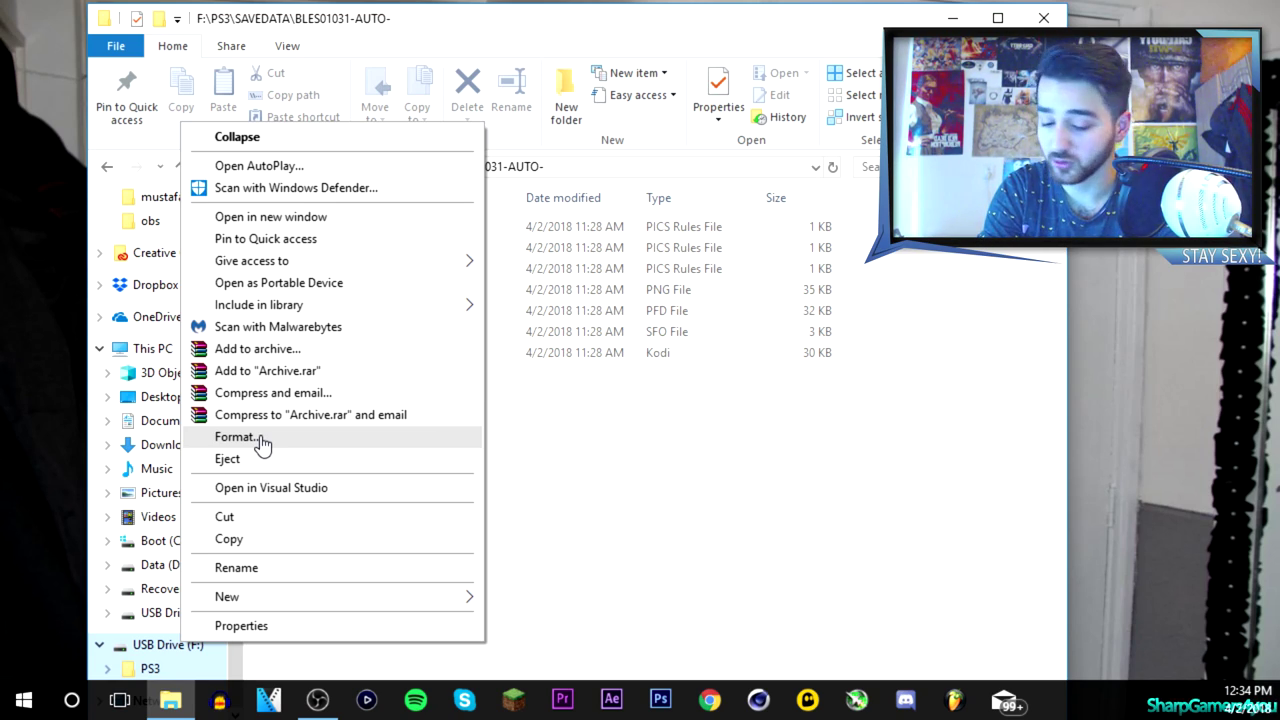
left_click(260, 440)
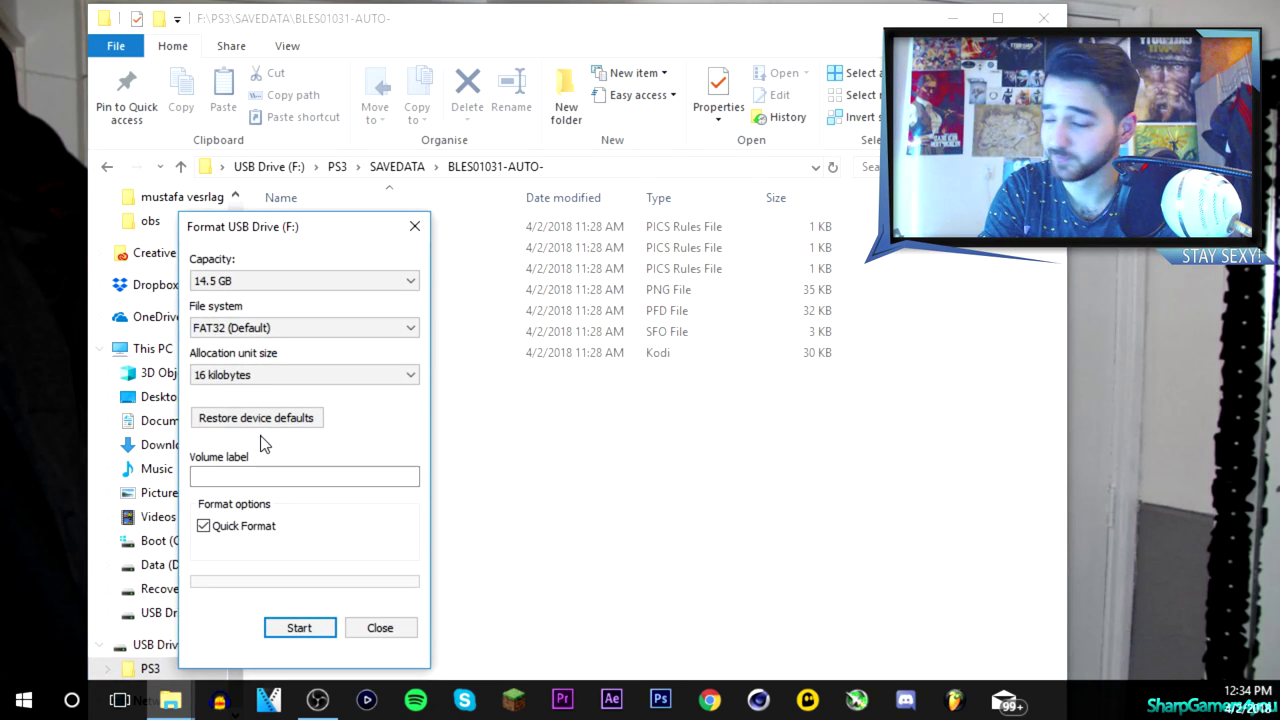
left_click(257, 283)
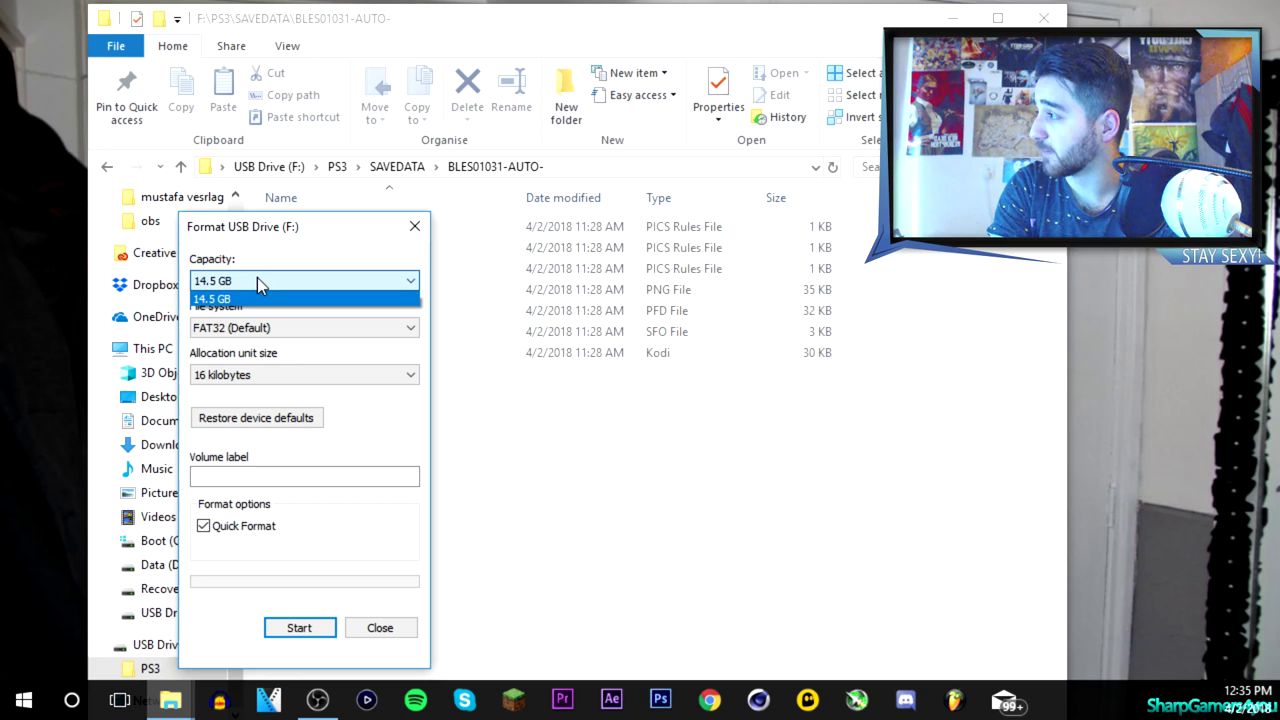
left_click(257, 281)
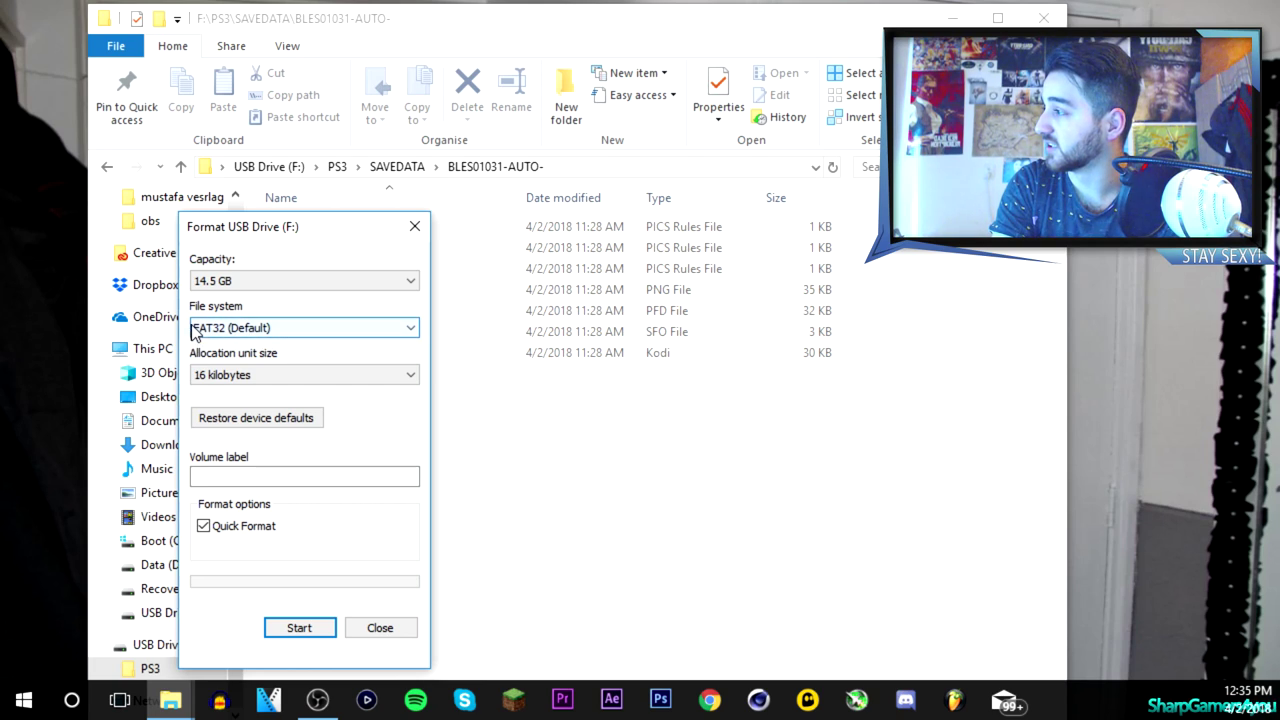
left_click(240, 336)
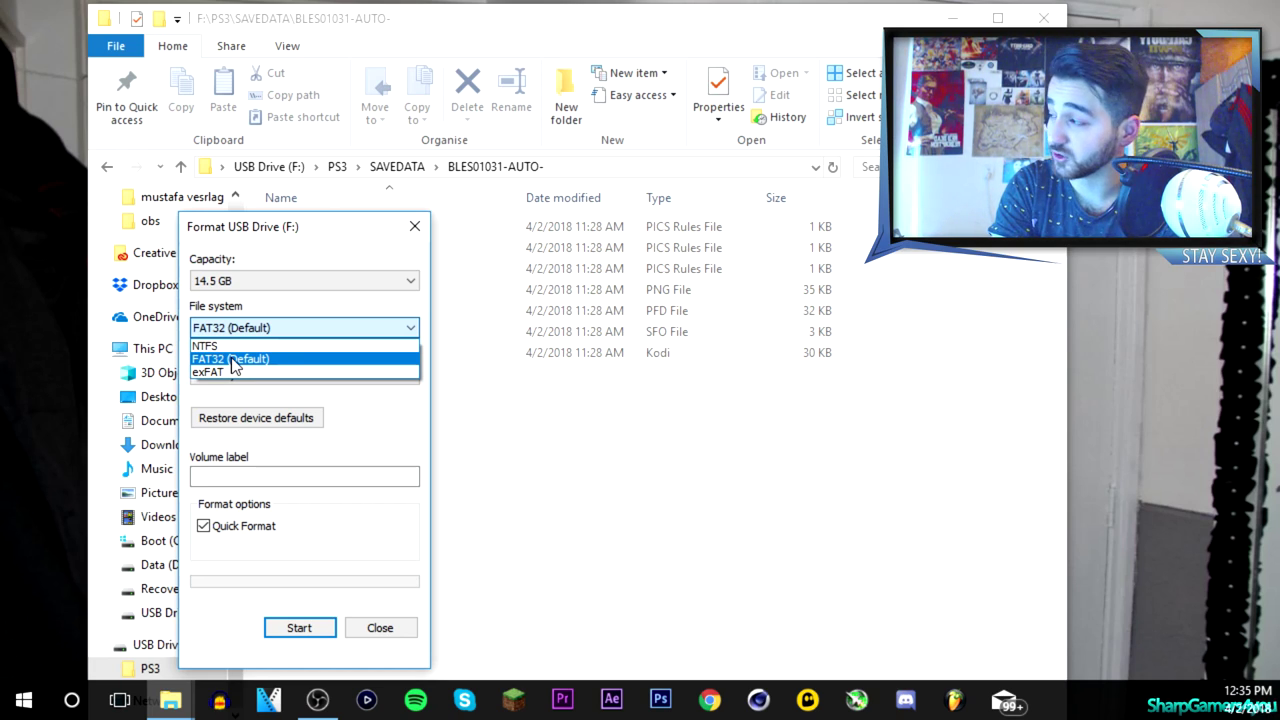
left_click(231, 358)
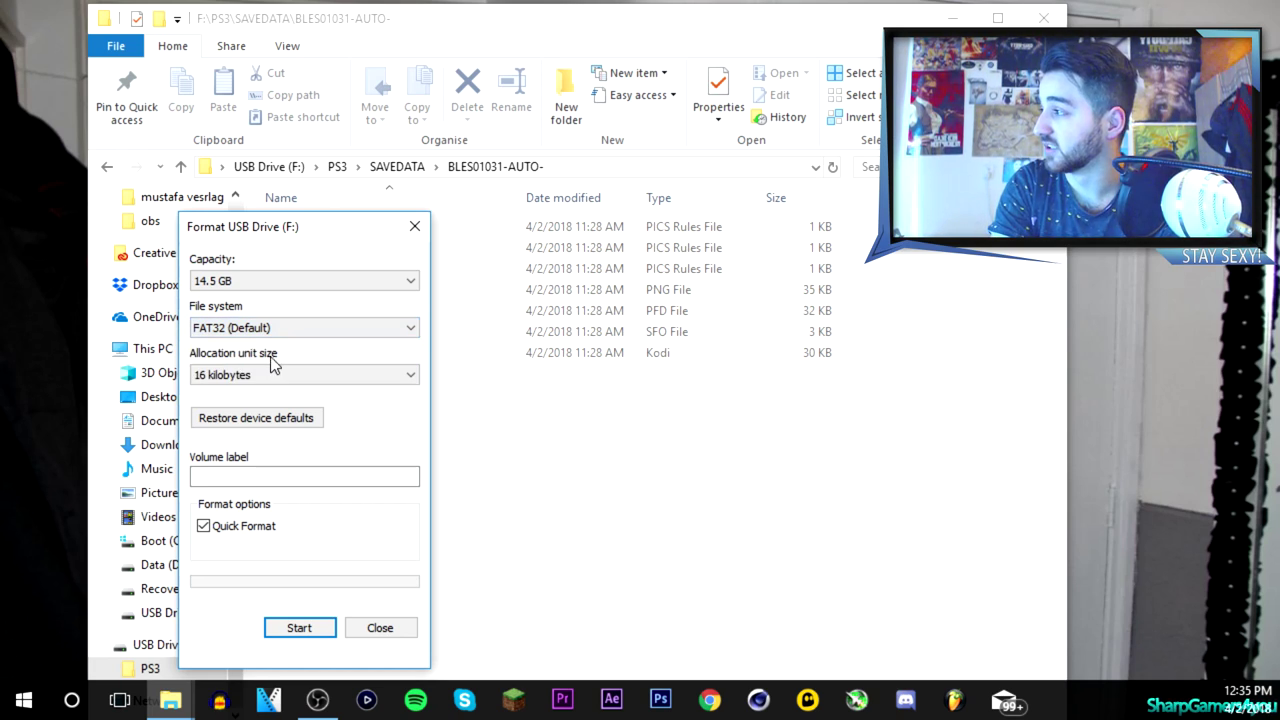
left_click(277, 387)
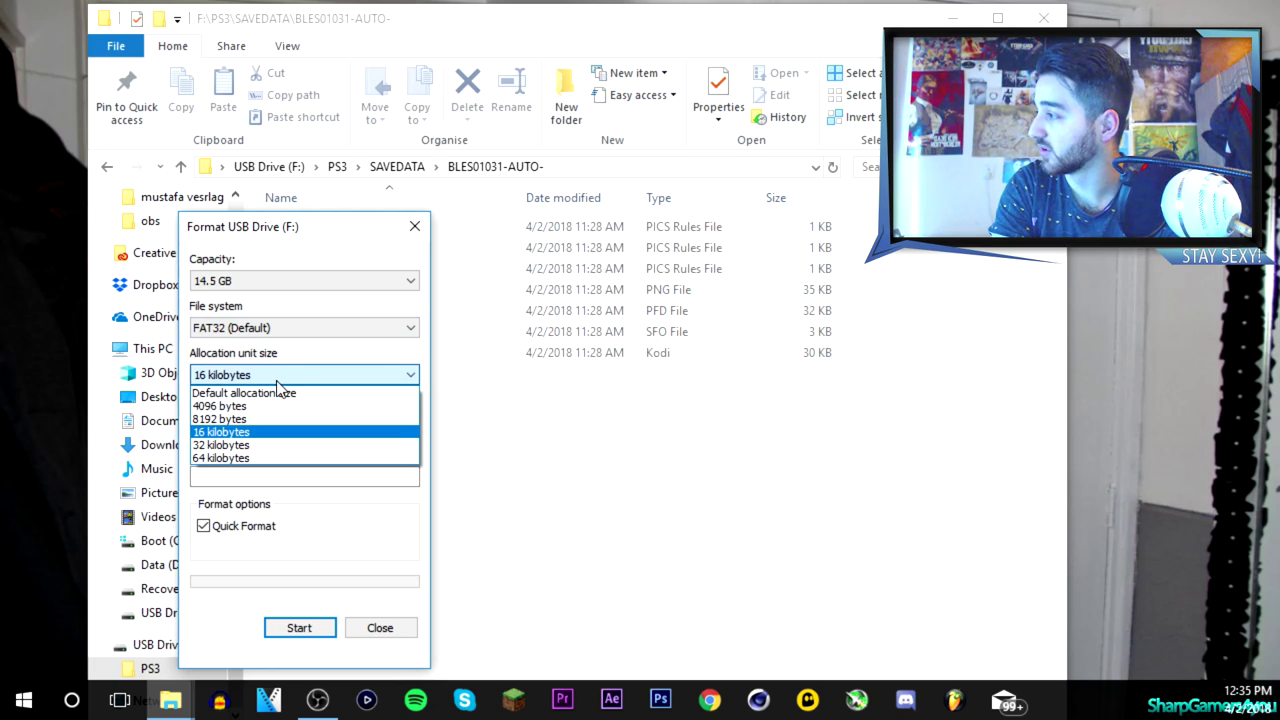
left_click(277, 382)
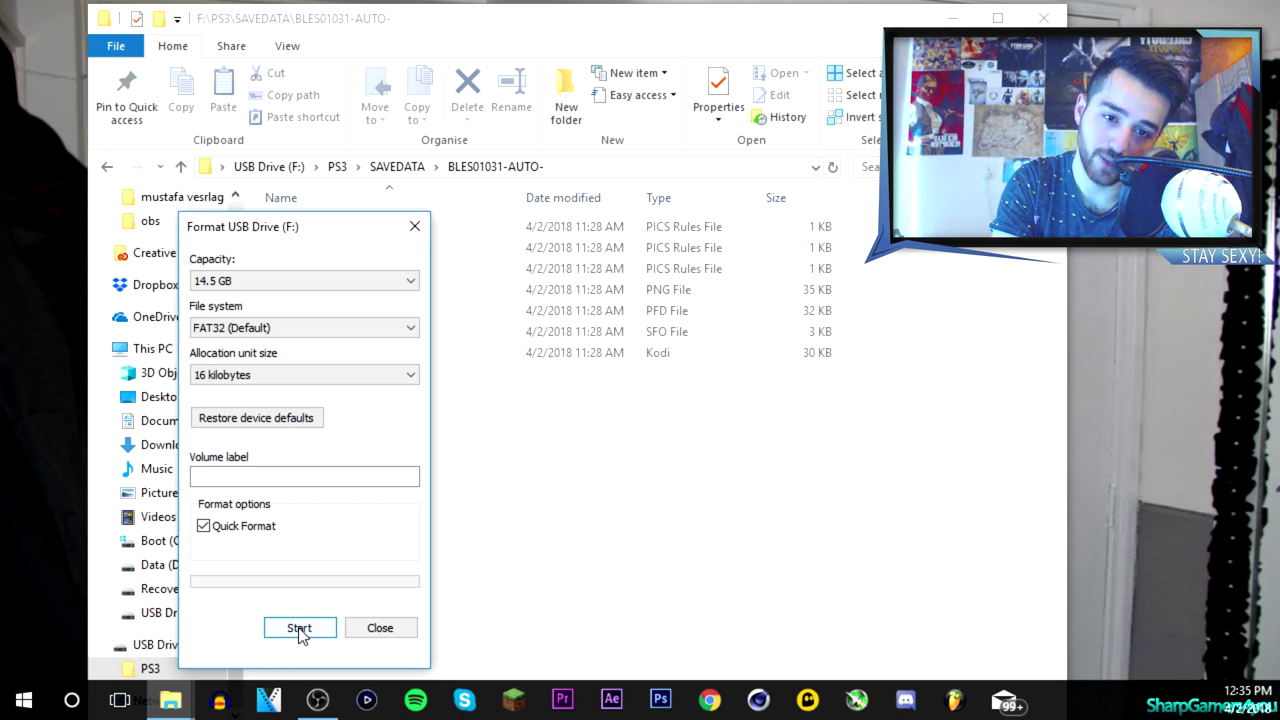
left_click(380, 628)
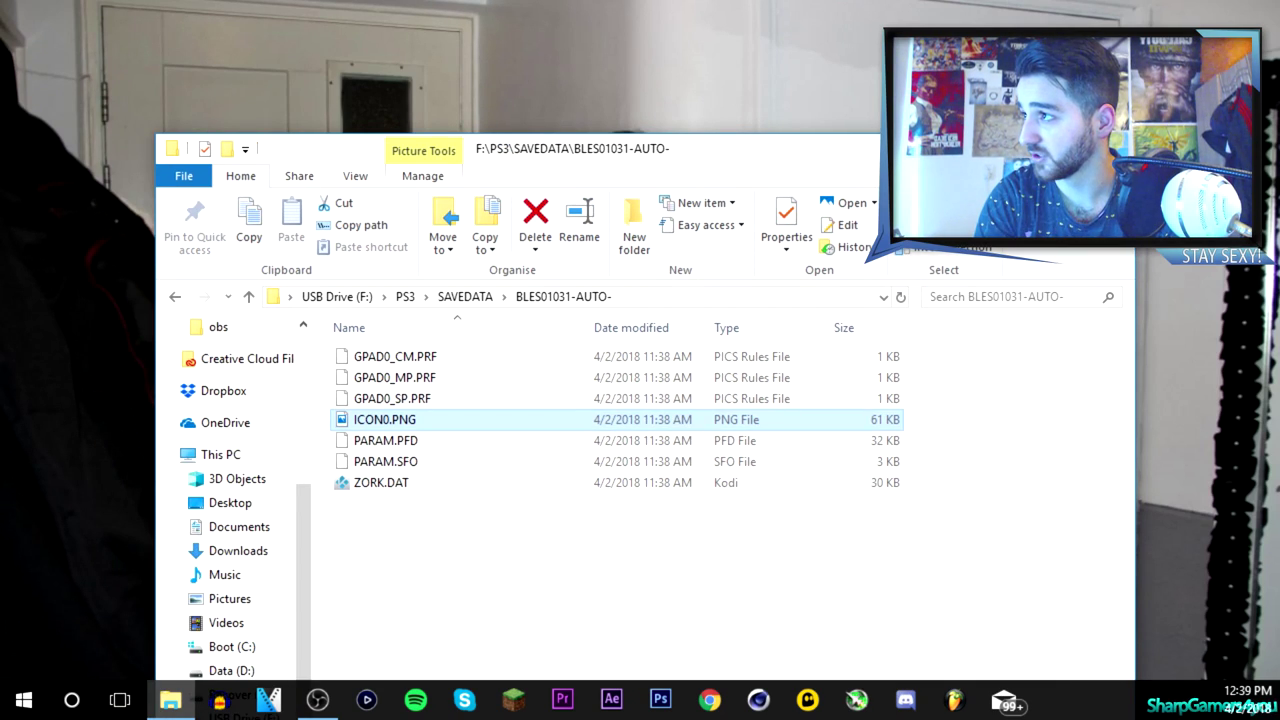
- Shrink the BLES01031-AUTO- folder window and reposition it to free up desktop space beside it
left_click_drag(983, 134, 983, 311)
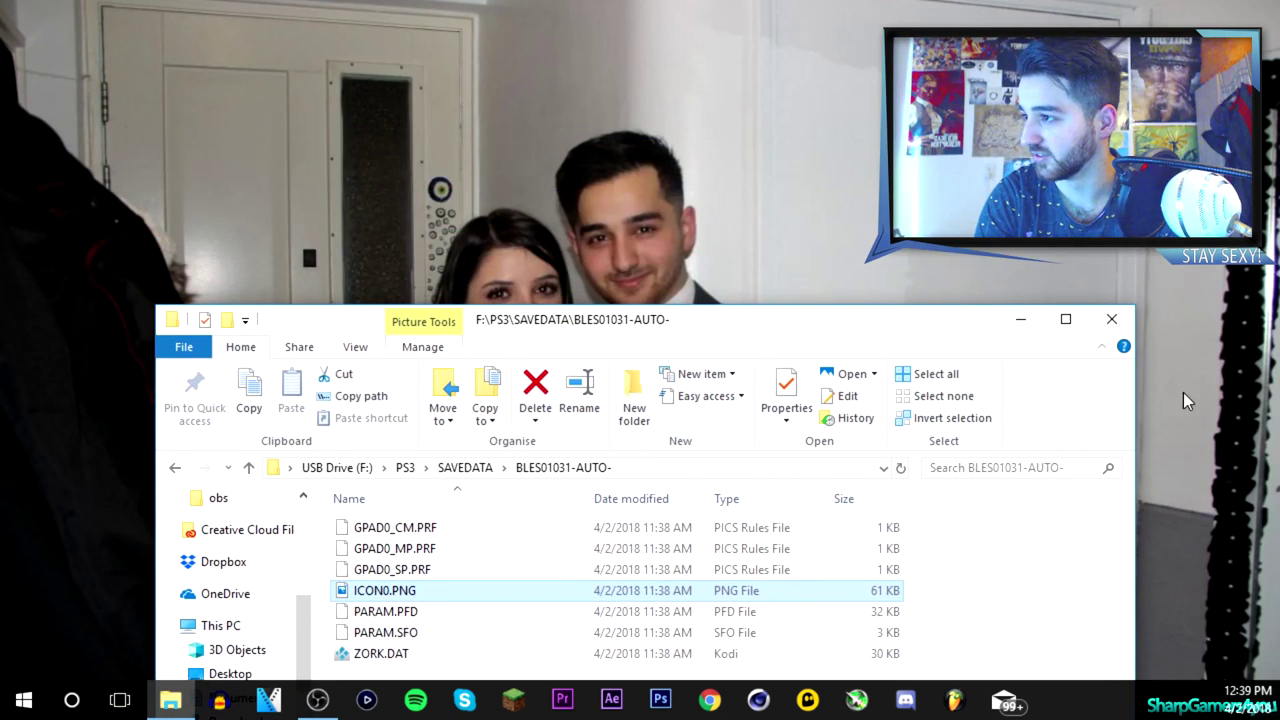
left_click_drag(1134, 433, 828, 430)
left_click_drag(606, 322, 494, 123)
- Create a new WinRAR ZIP archive on the desktop named "My name is jeff.zip"
left_click(929, 251)
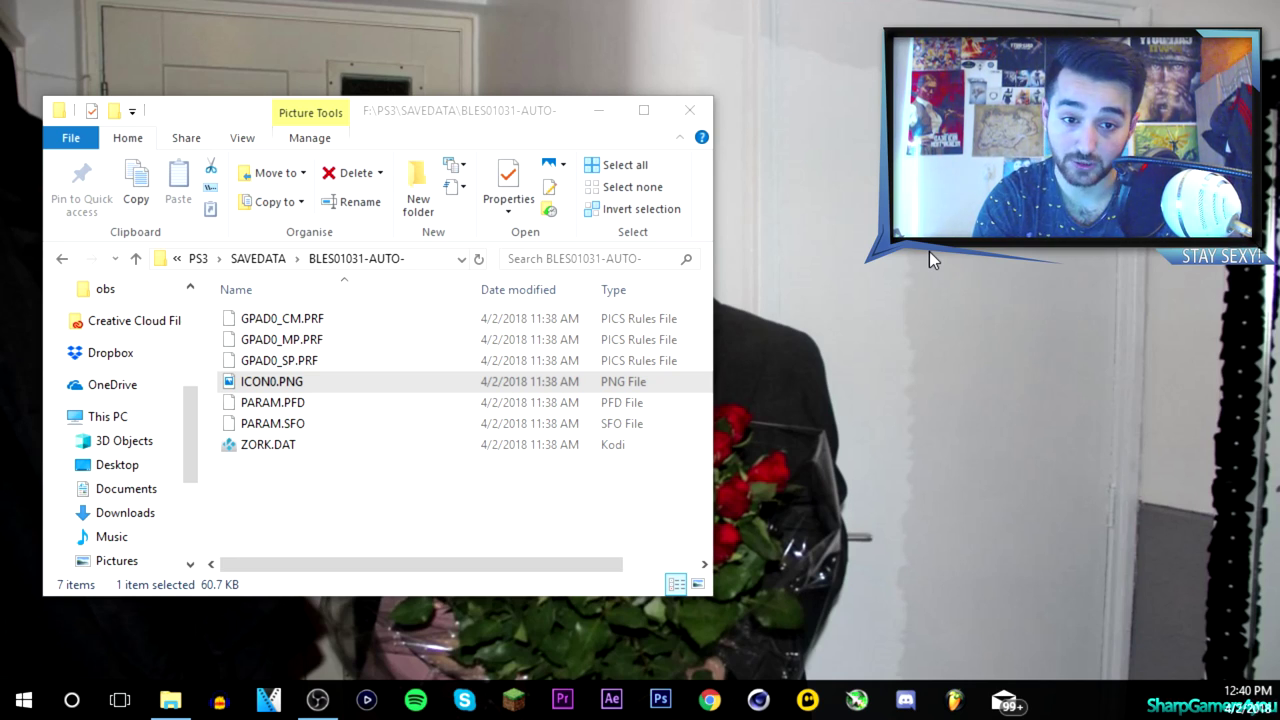
right_click(929, 251)
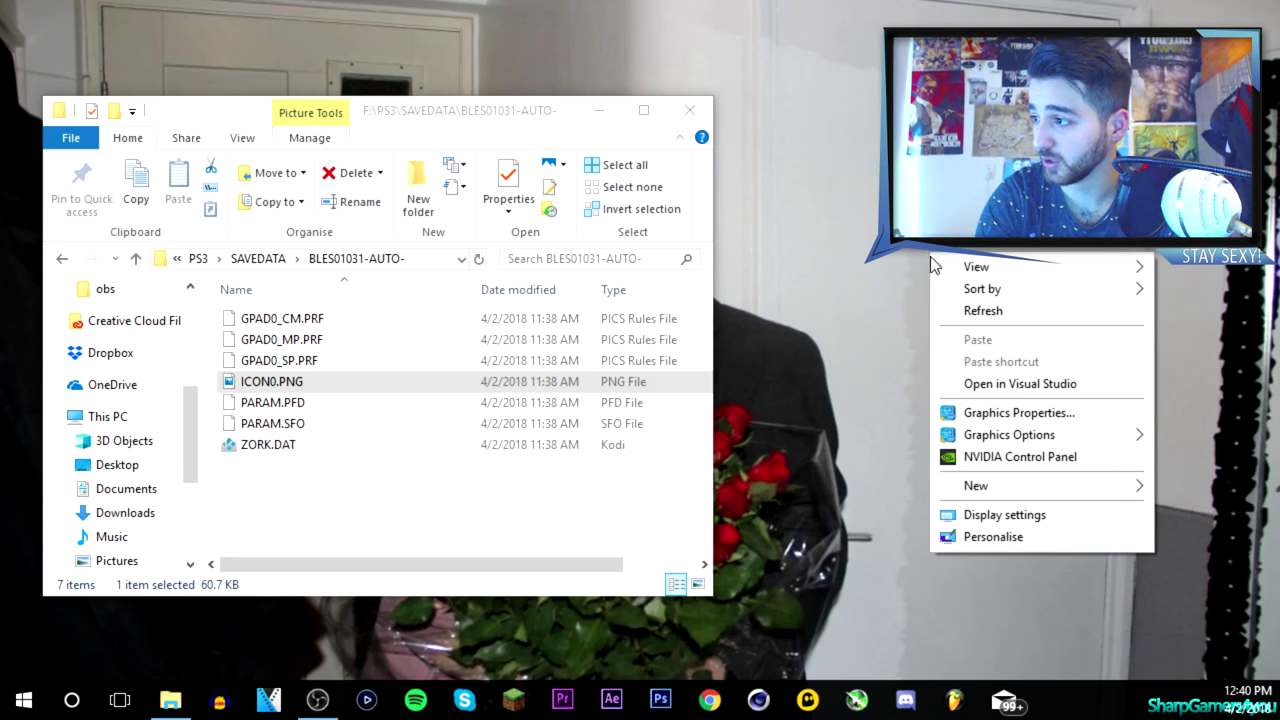
mouse_move(1007, 486)
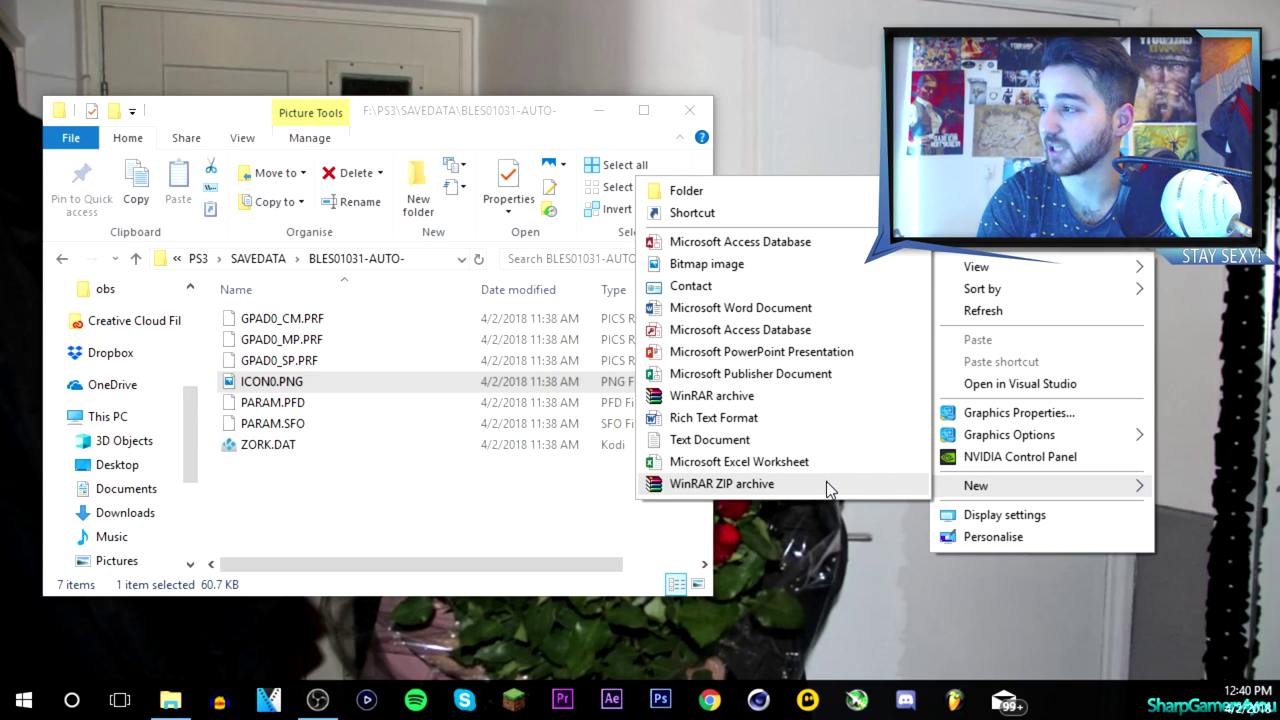
left_click(757, 485)
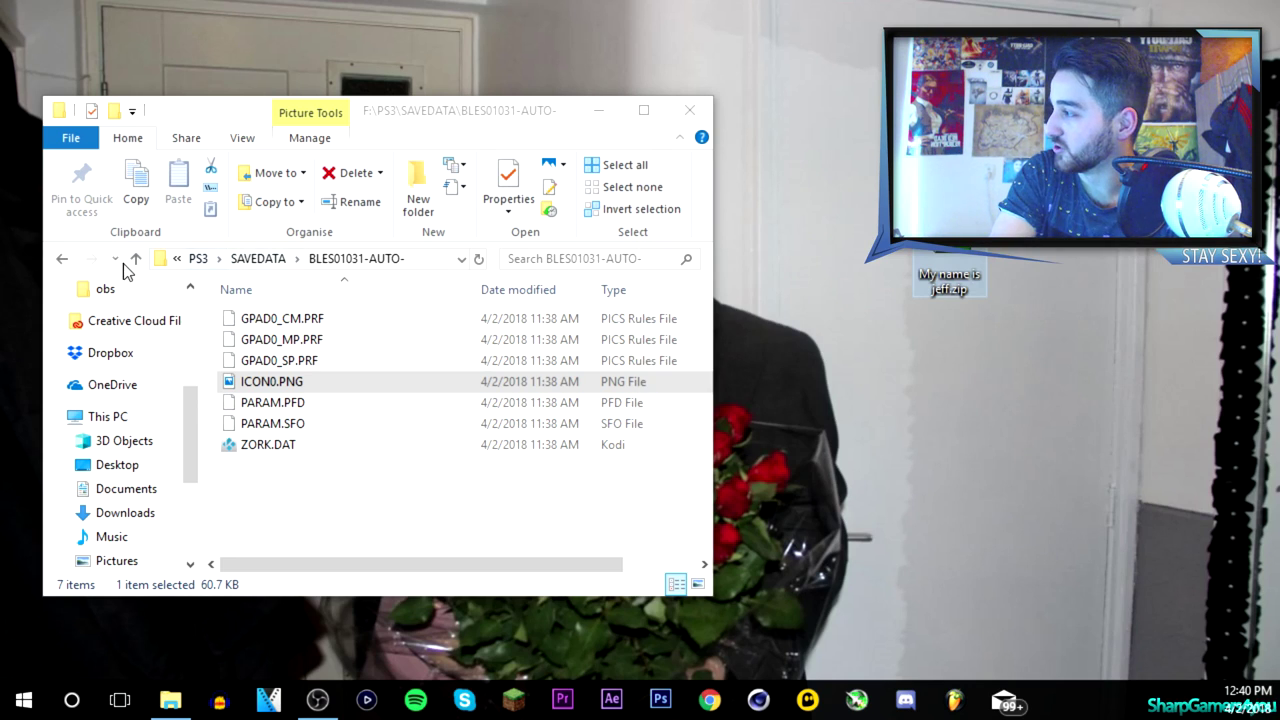
- Add the PS3 folder from the root of USB Drive (F:) to My name is jeff.zip on the desktop, and close the folder window
left_click(199, 260)
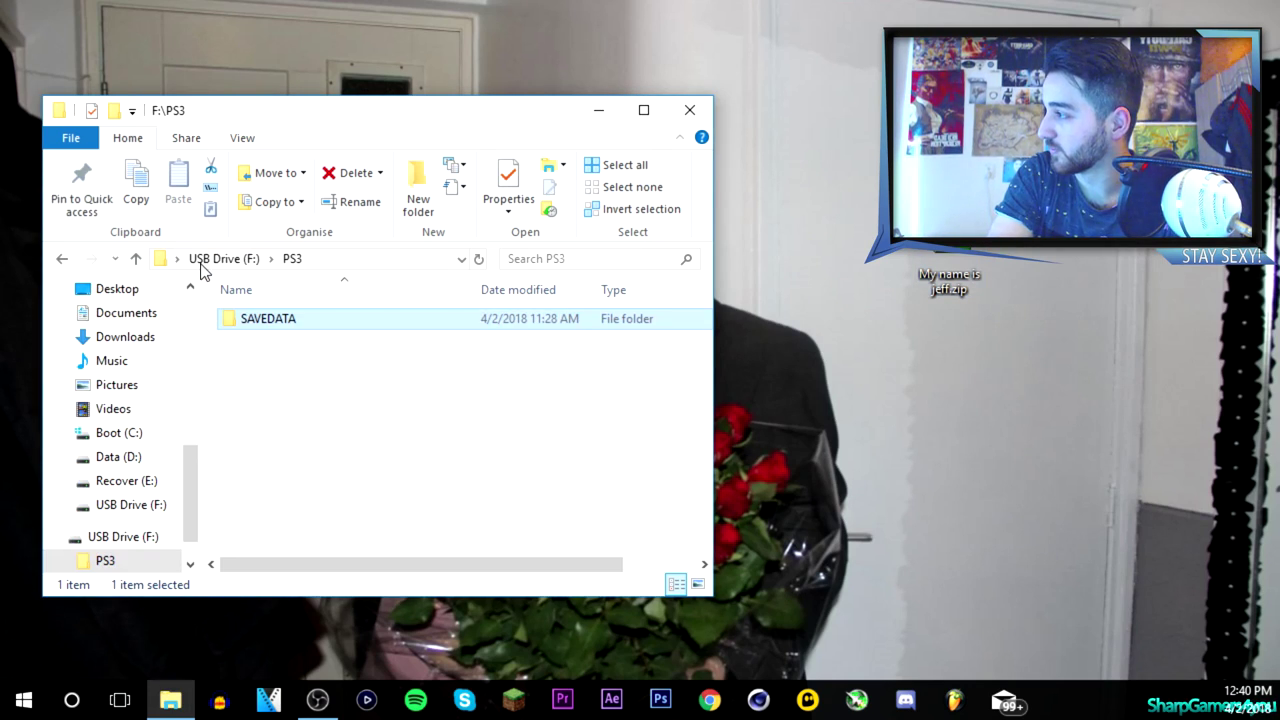
left_click(229, 260)
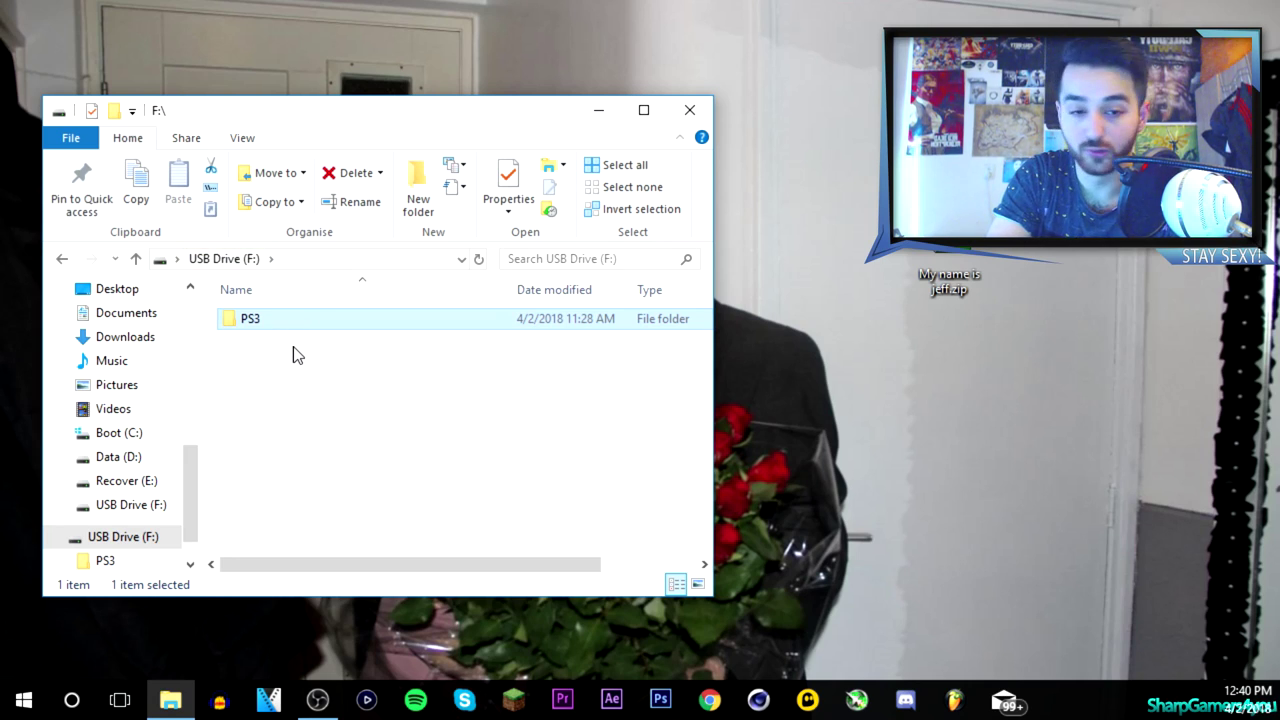
left_click(170, 540)
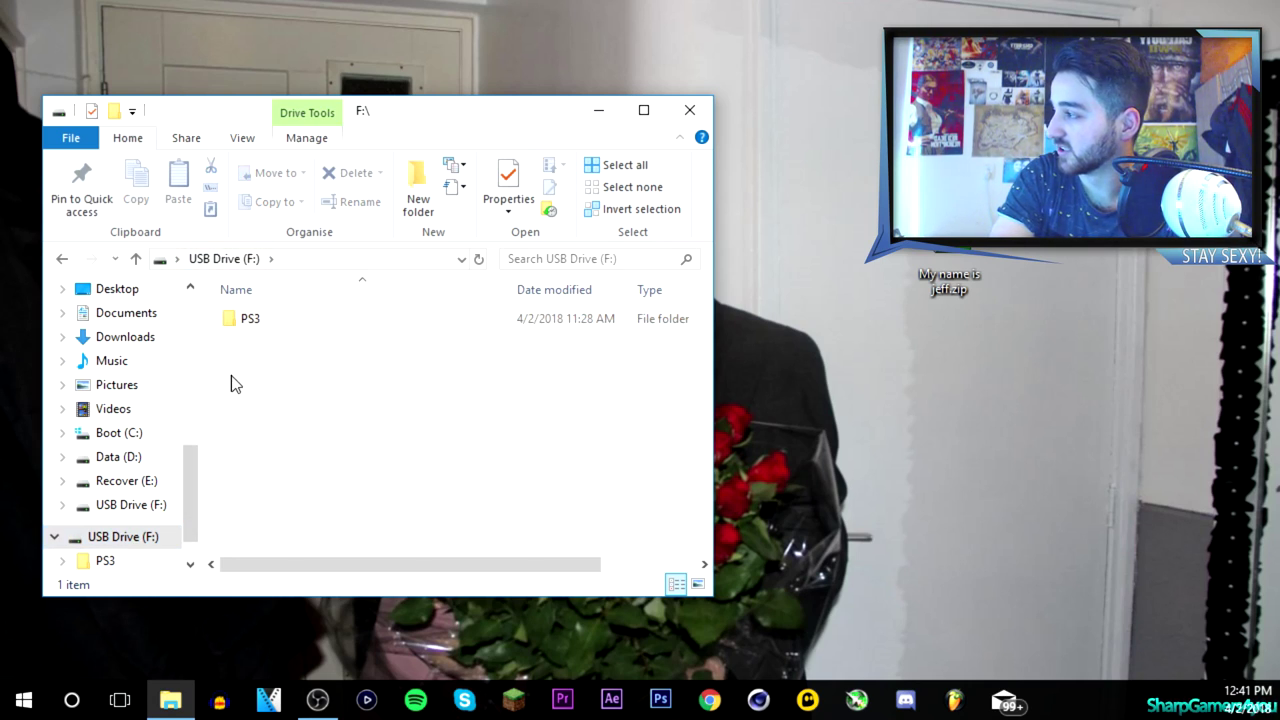
left_click(252, 326)
left_click_drag(870, 200, 948, 248)
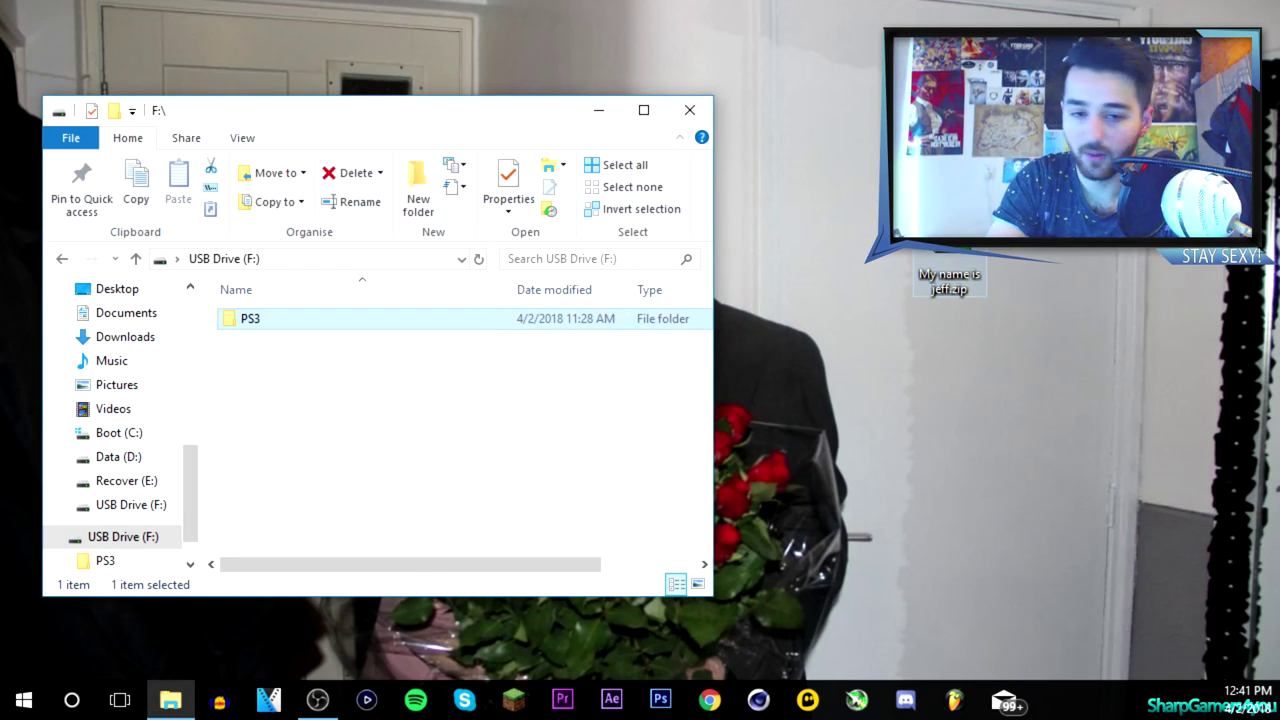
left_click(690, 111)
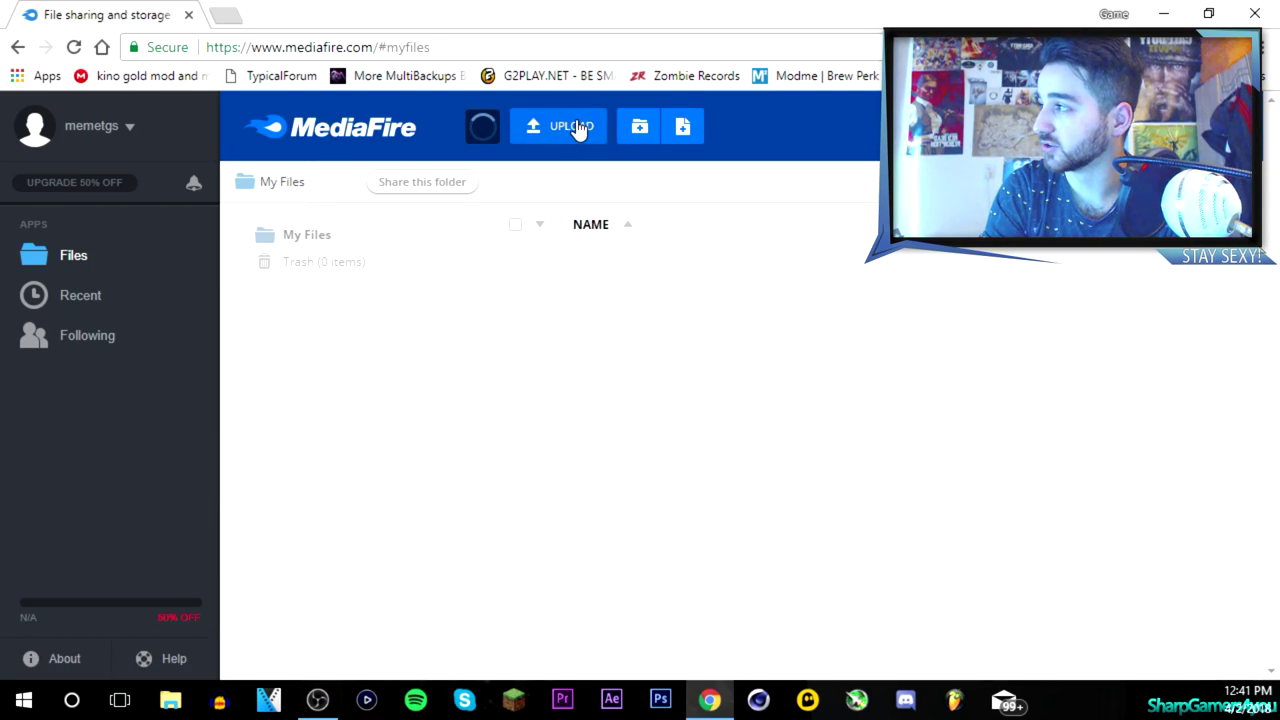
- In MediaFire, start an upload from the computer and add My name is jeff.zip from the Desktop to the upload list
left_click(578, 128)
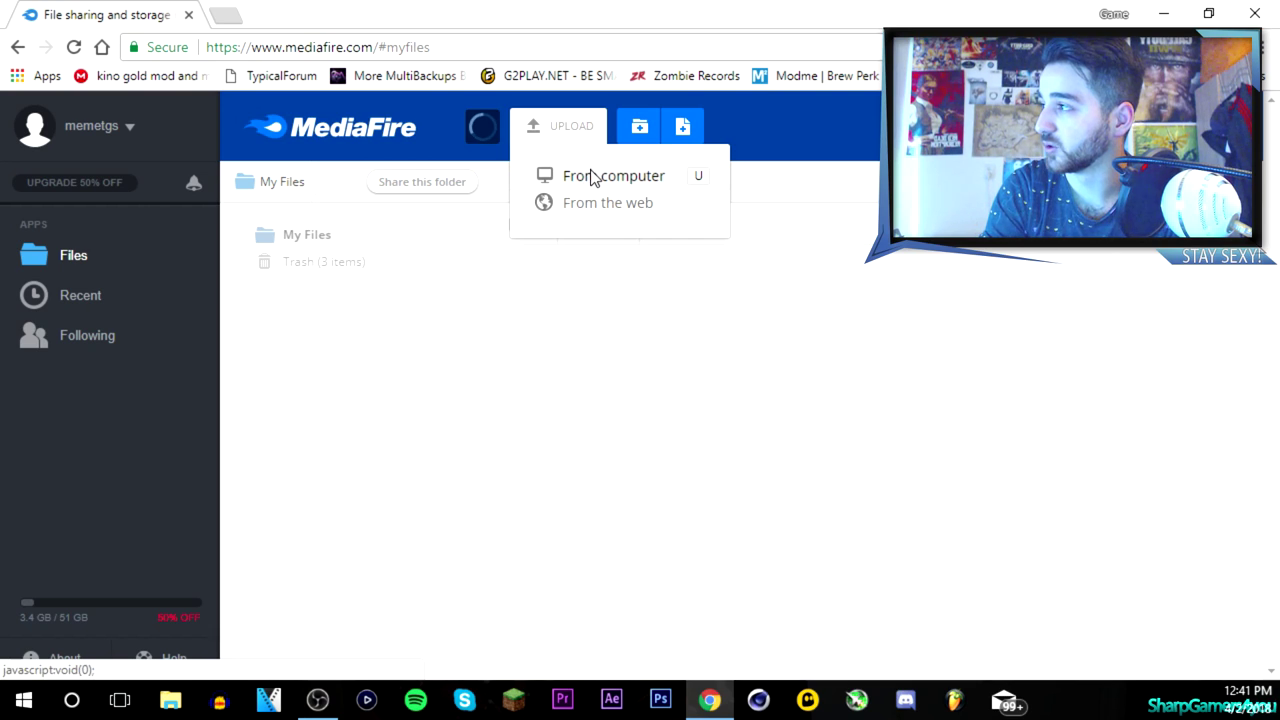
left_click(593, 177)
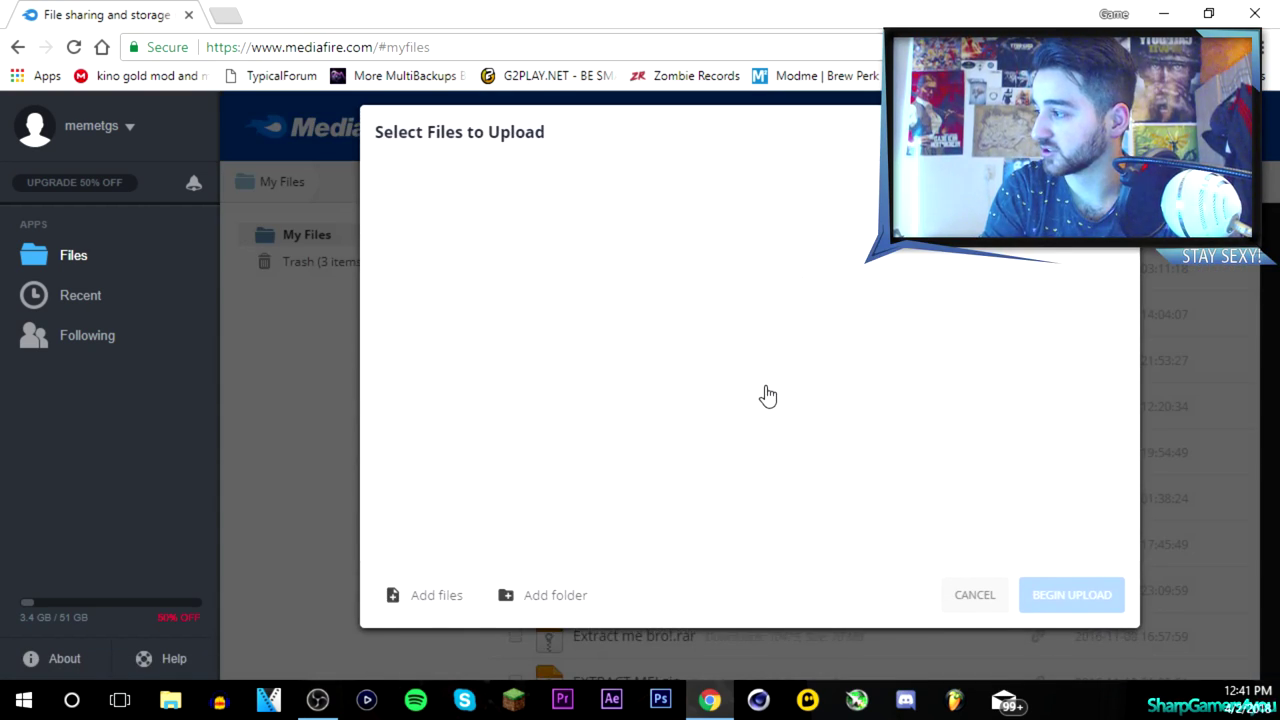
left_click(765, 393)
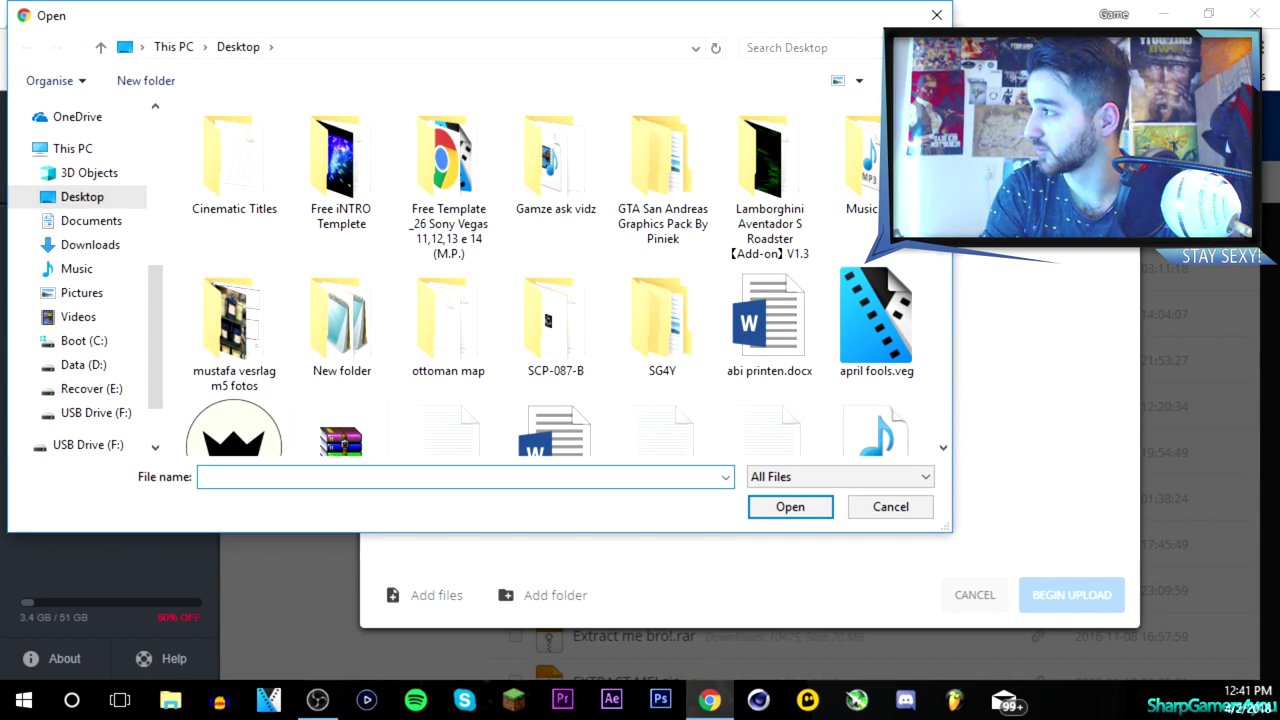
scroll(950, 258, "down", 1)
left_click_drag(950, 258, 954, 326)
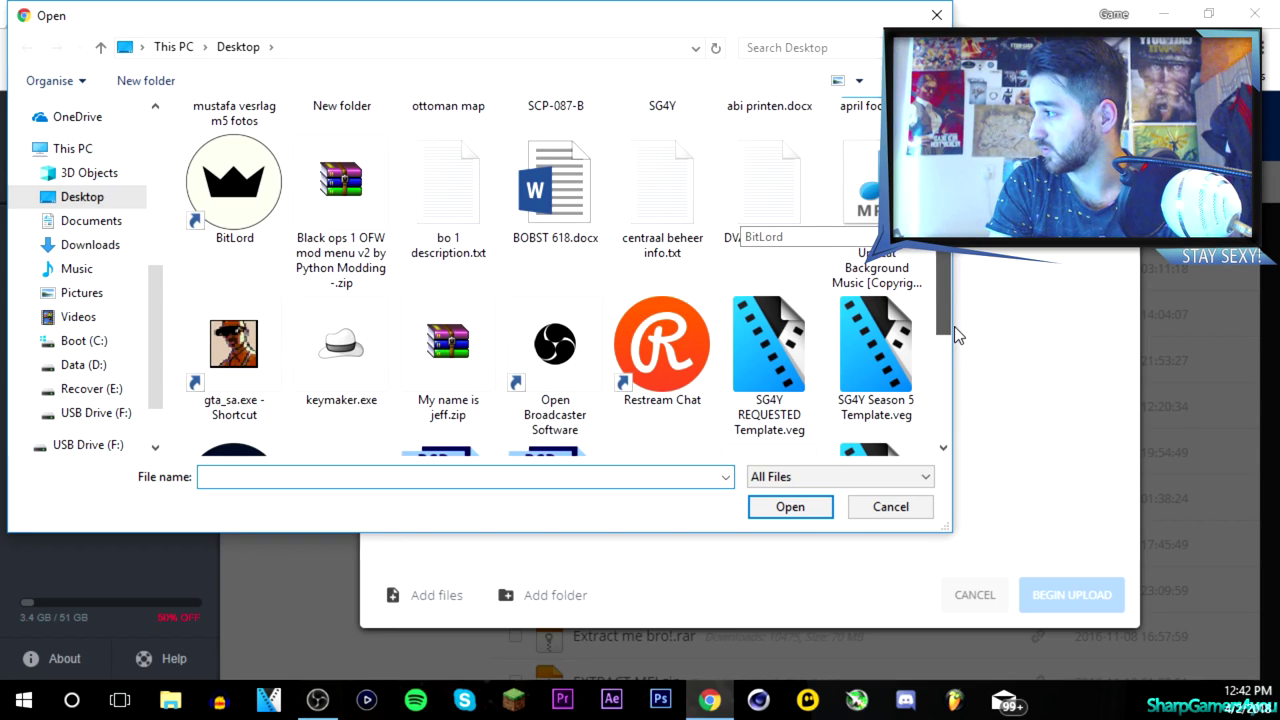
left_click(448, 340)
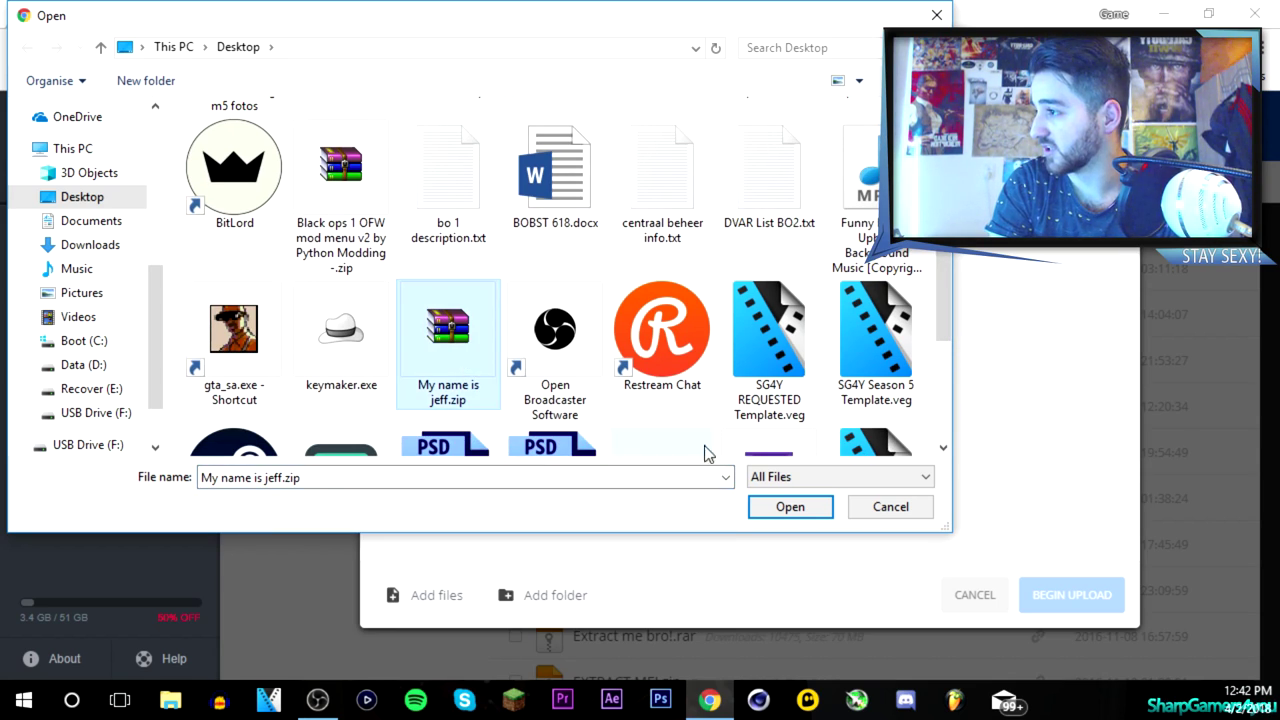
left_click(790, 507)
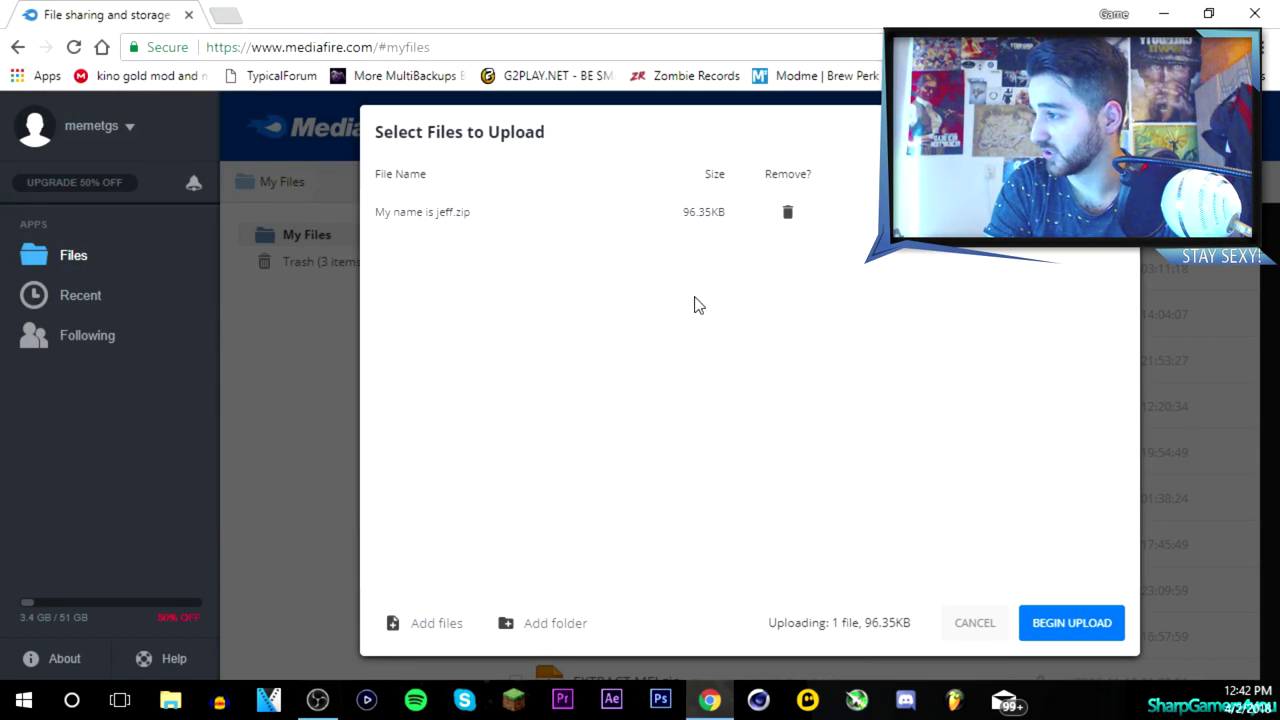
- Cancel the MediaFire upload, switch to MEGA through the bookmarked mega.nz link, and open the MEGA account, dismissing the Contacts hint
left_click(985, 628)
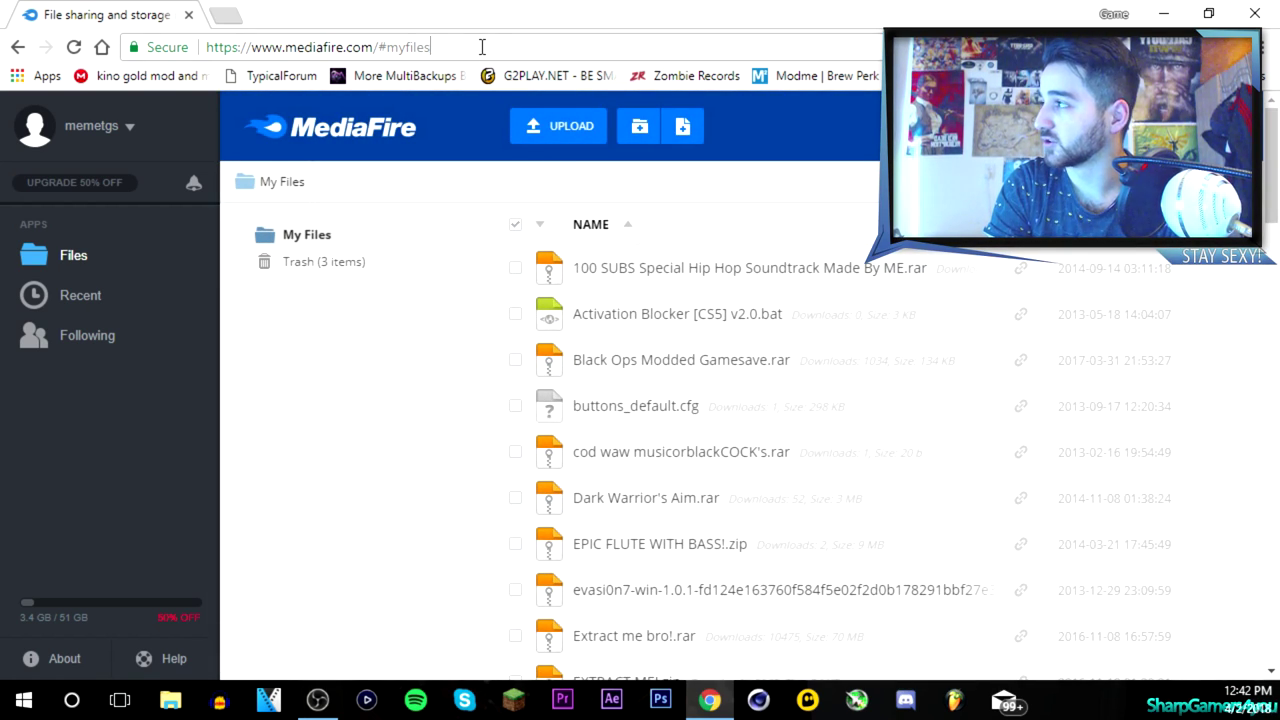
left_click(482, 47)
type("mega")
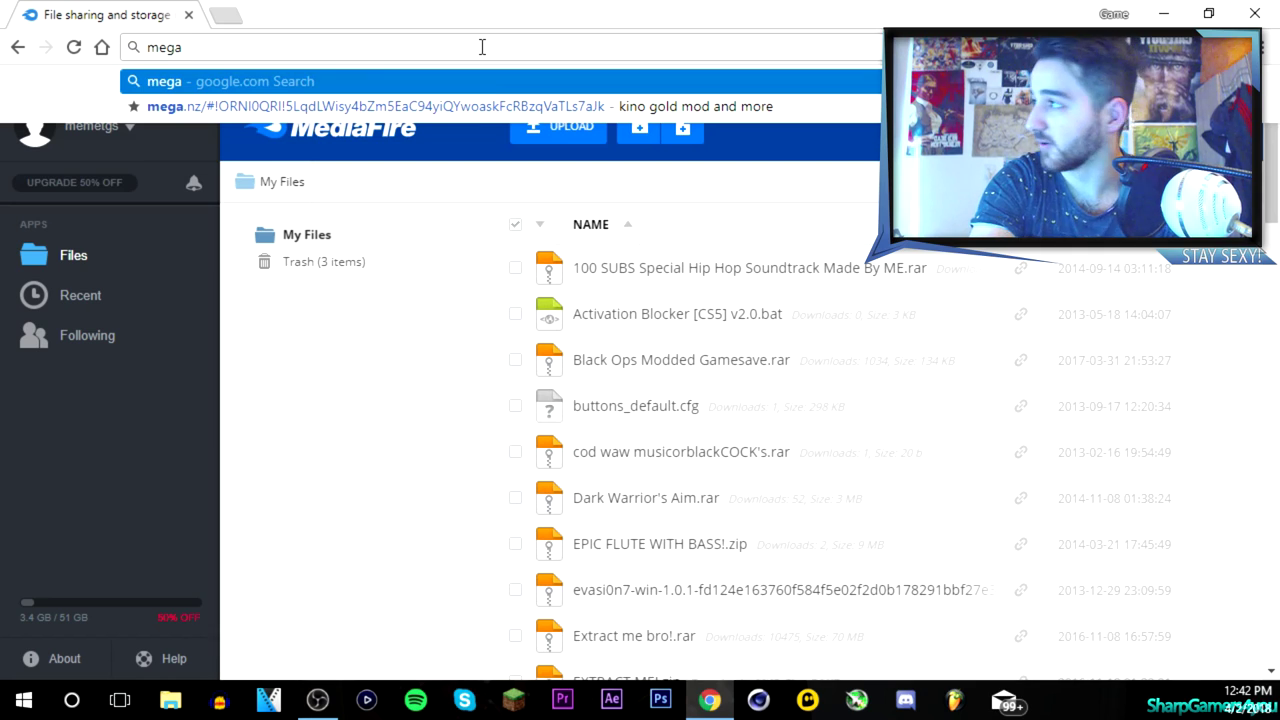
key("Down")
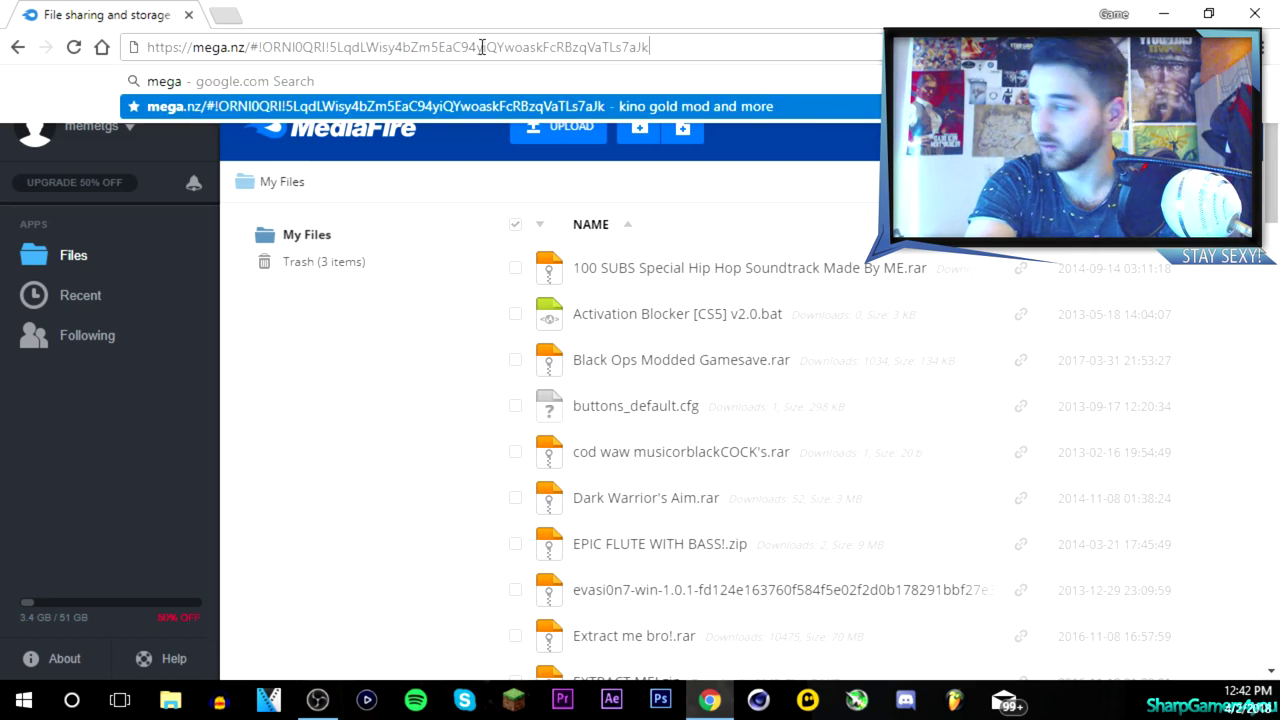
key("Return")
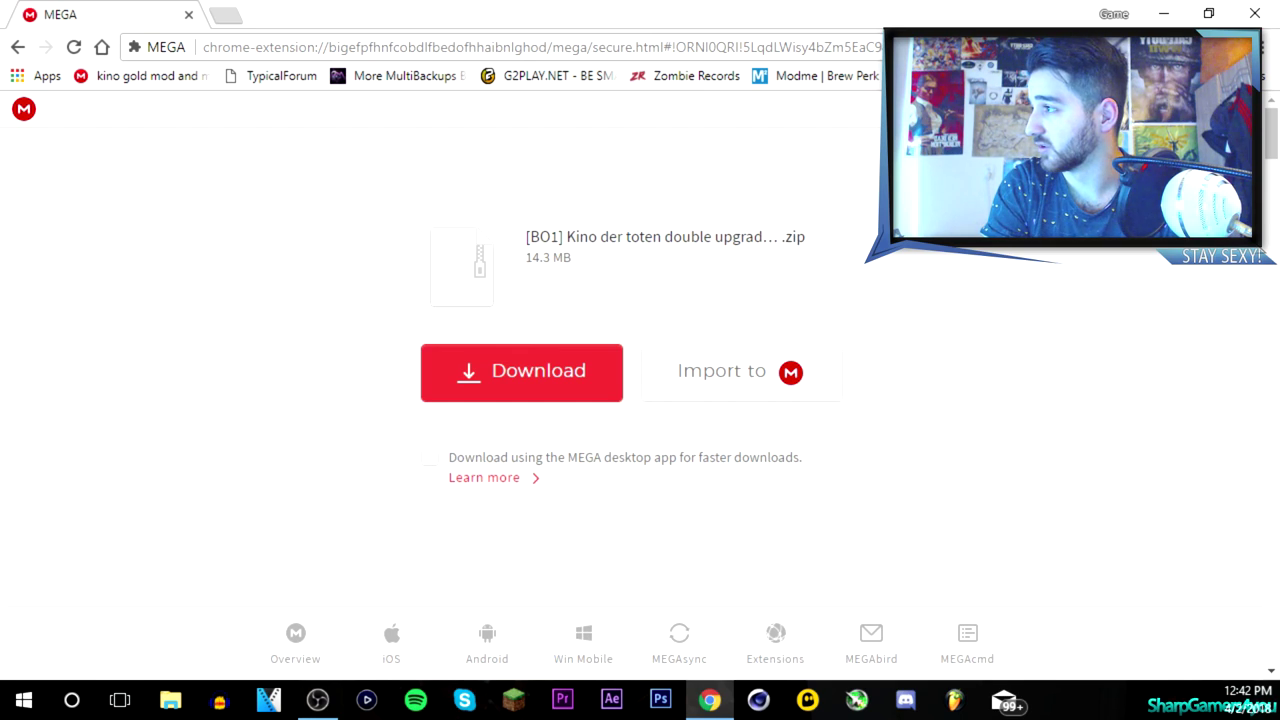
left_click(727, 372)
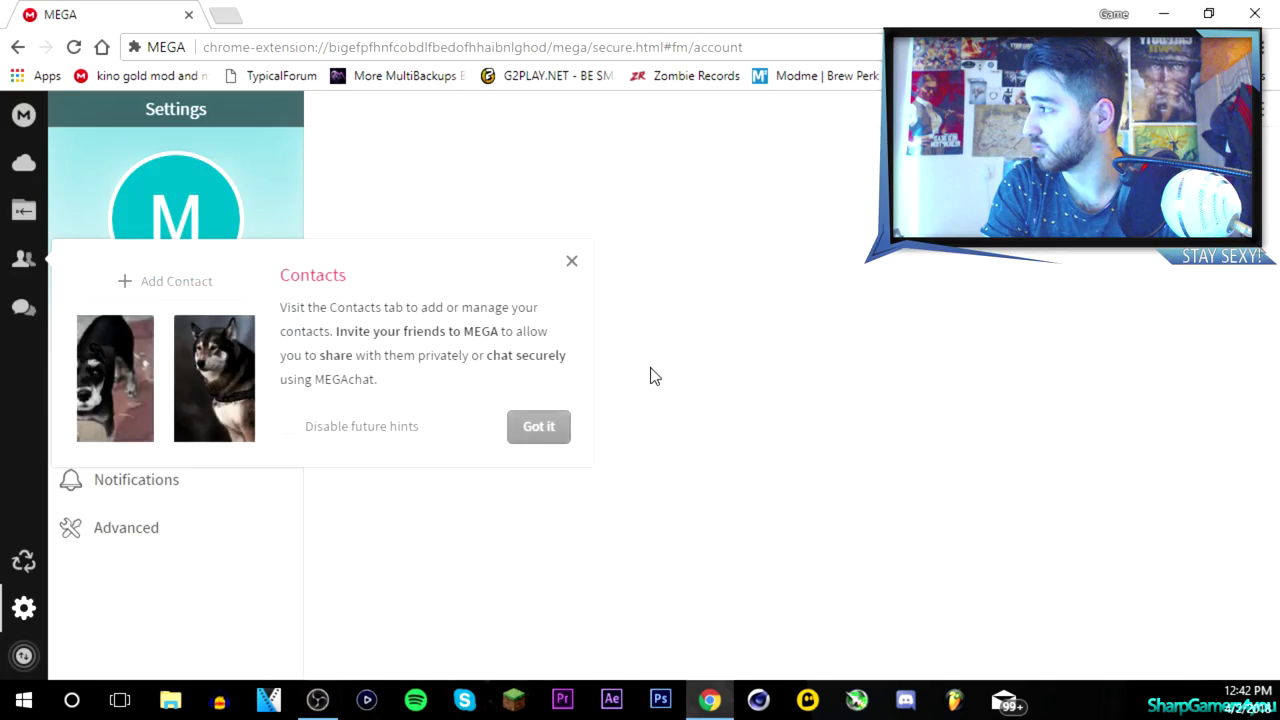
left_click(572, 262)
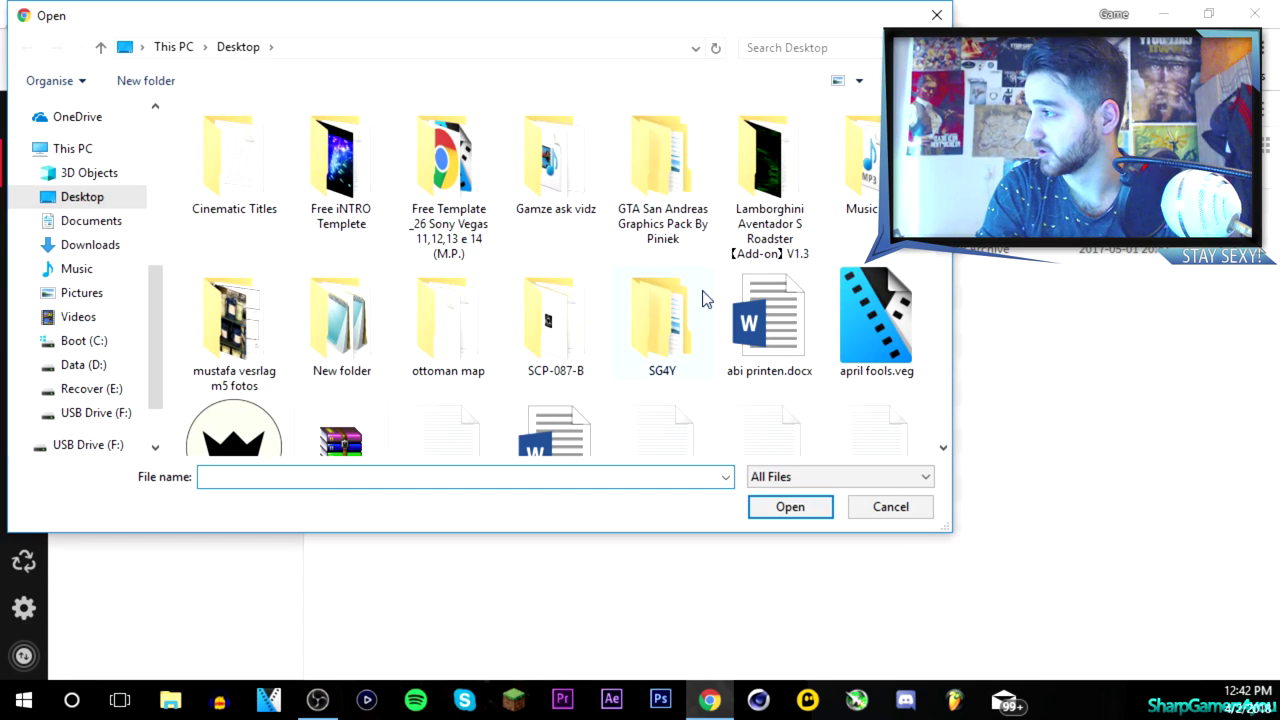
- Upload My name is jeff.zip from the Desktop to the MEGA Cloud Drive and disable future hints
left_click(733, 283)
key("m")
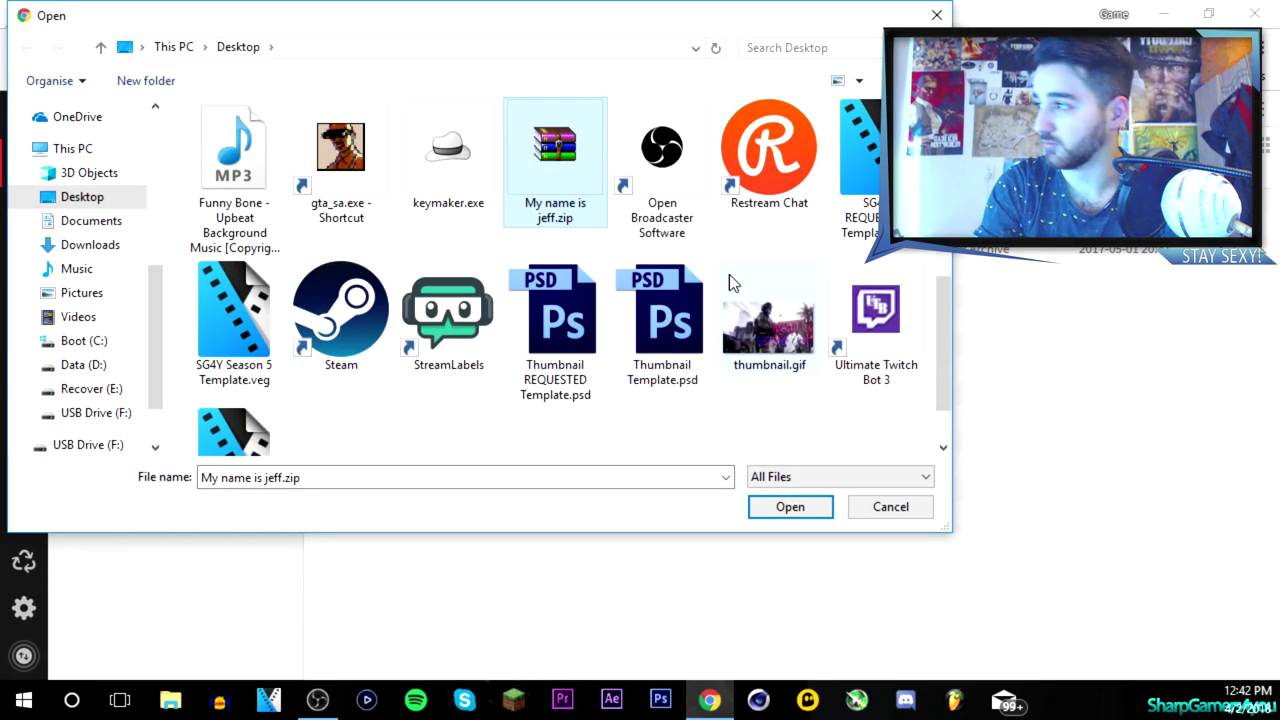
double_click(552, 190)
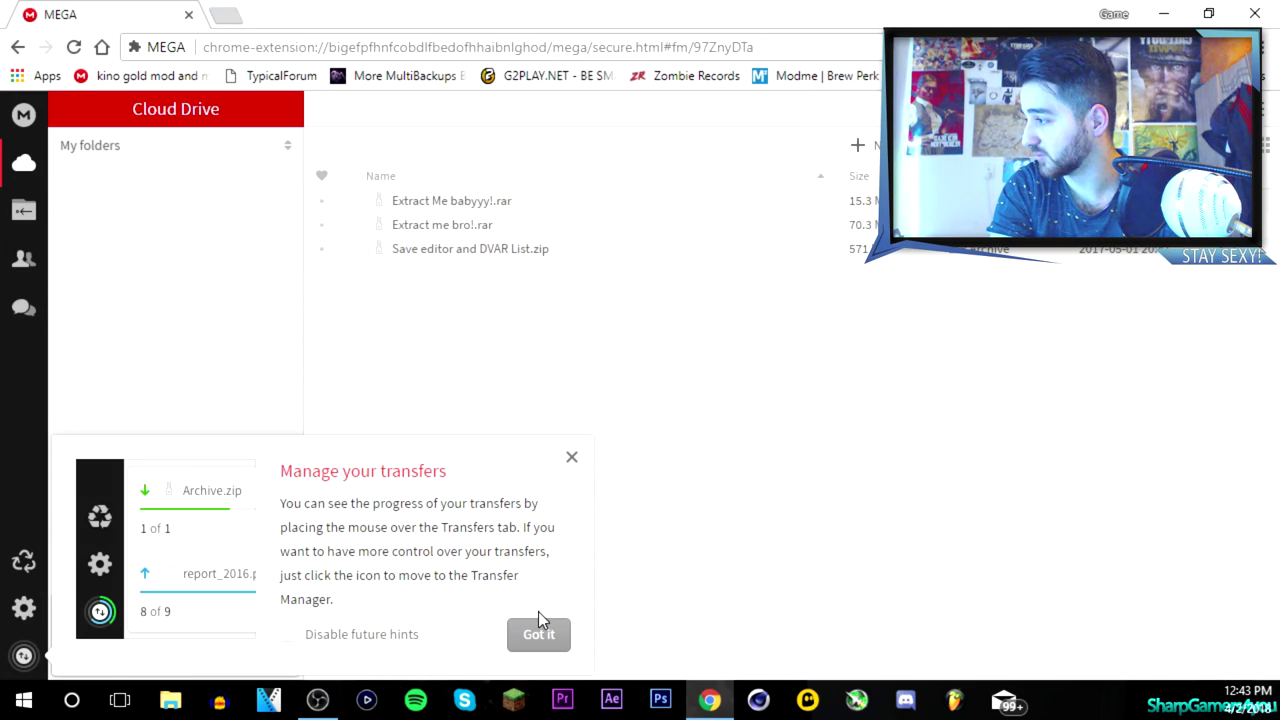
left_click(388, 642)
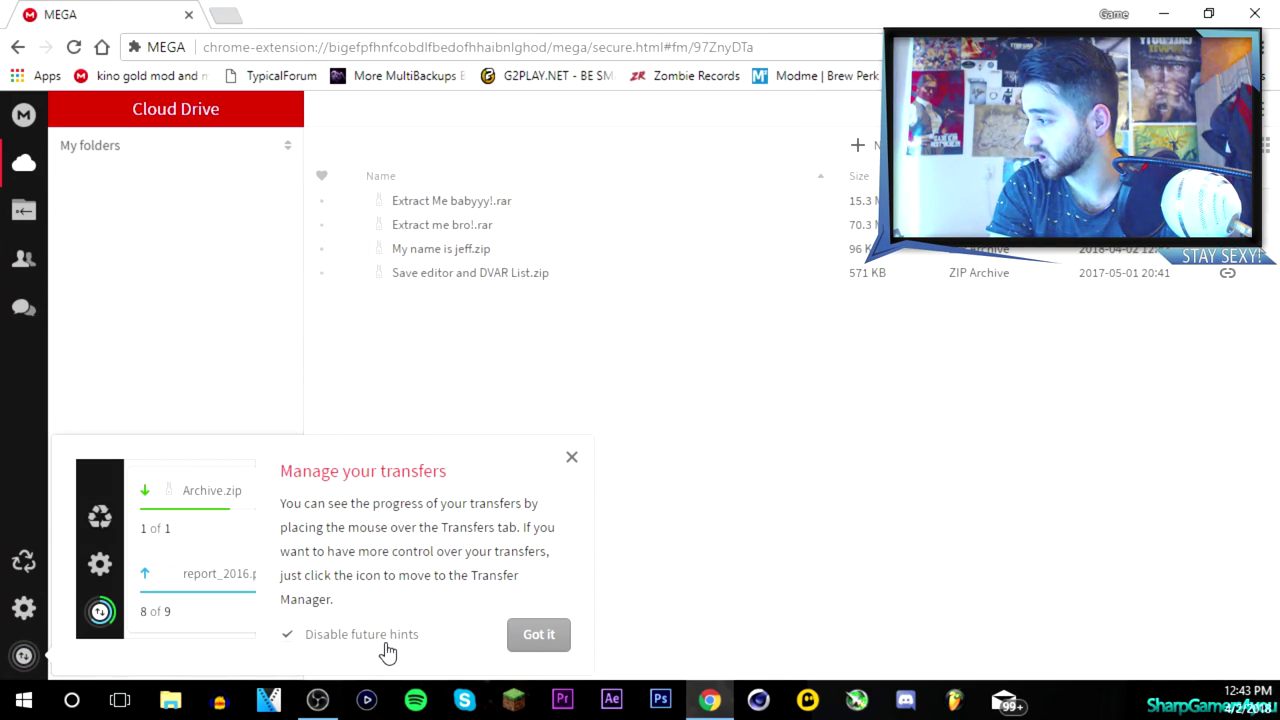
left_click(538, 635)
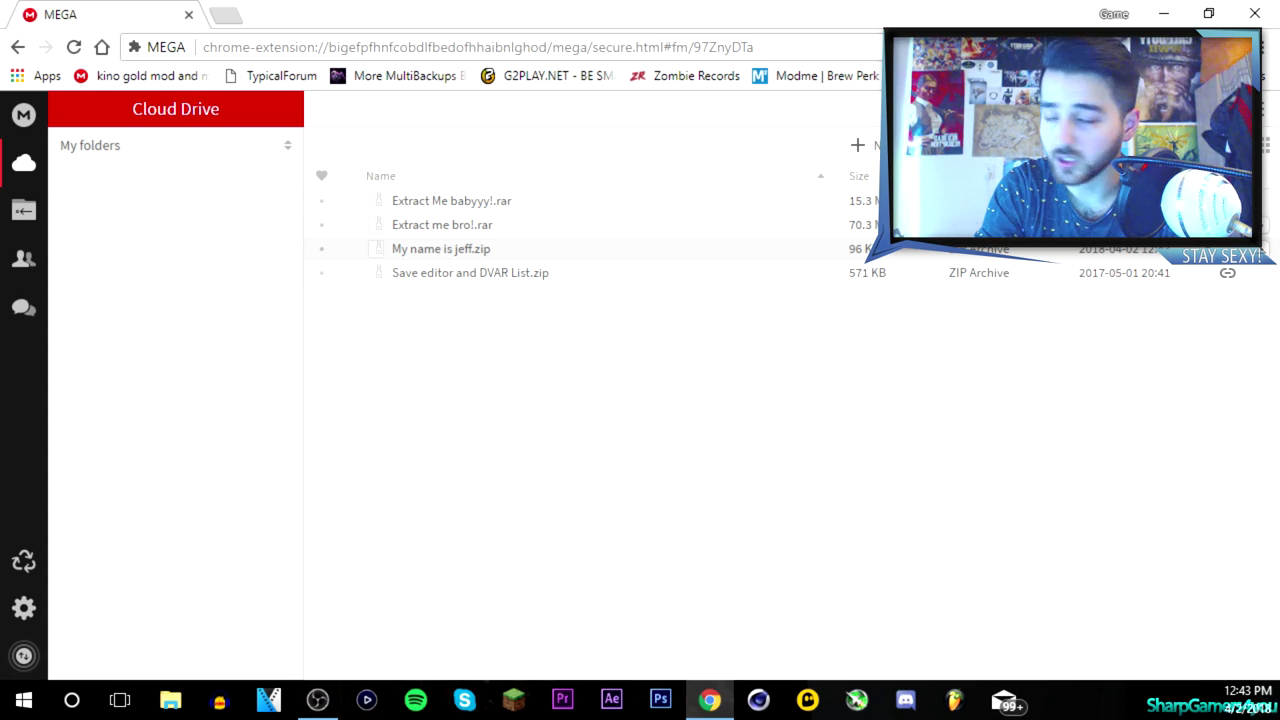
- Get the share link for My name is jeff.zip in the Cloud Drive and set the export to Link without key
left_click_drag(834, 23, 611, 97)
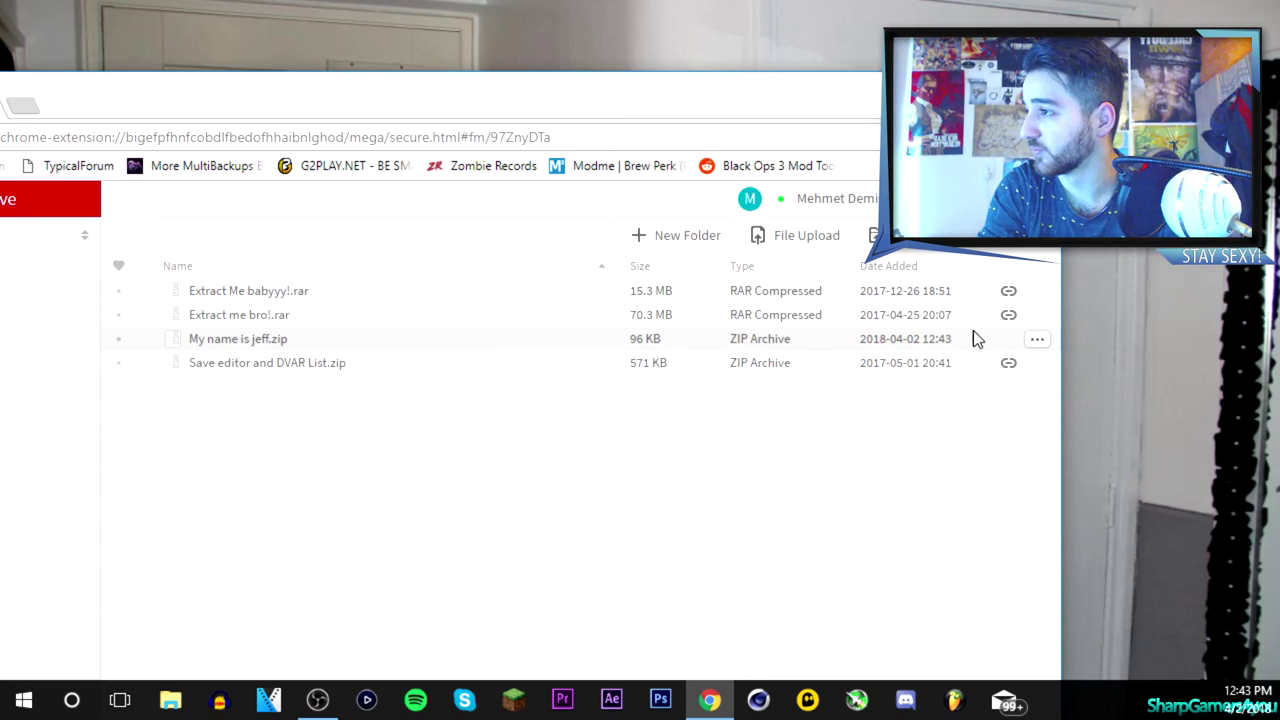
left_click(1038, 343)
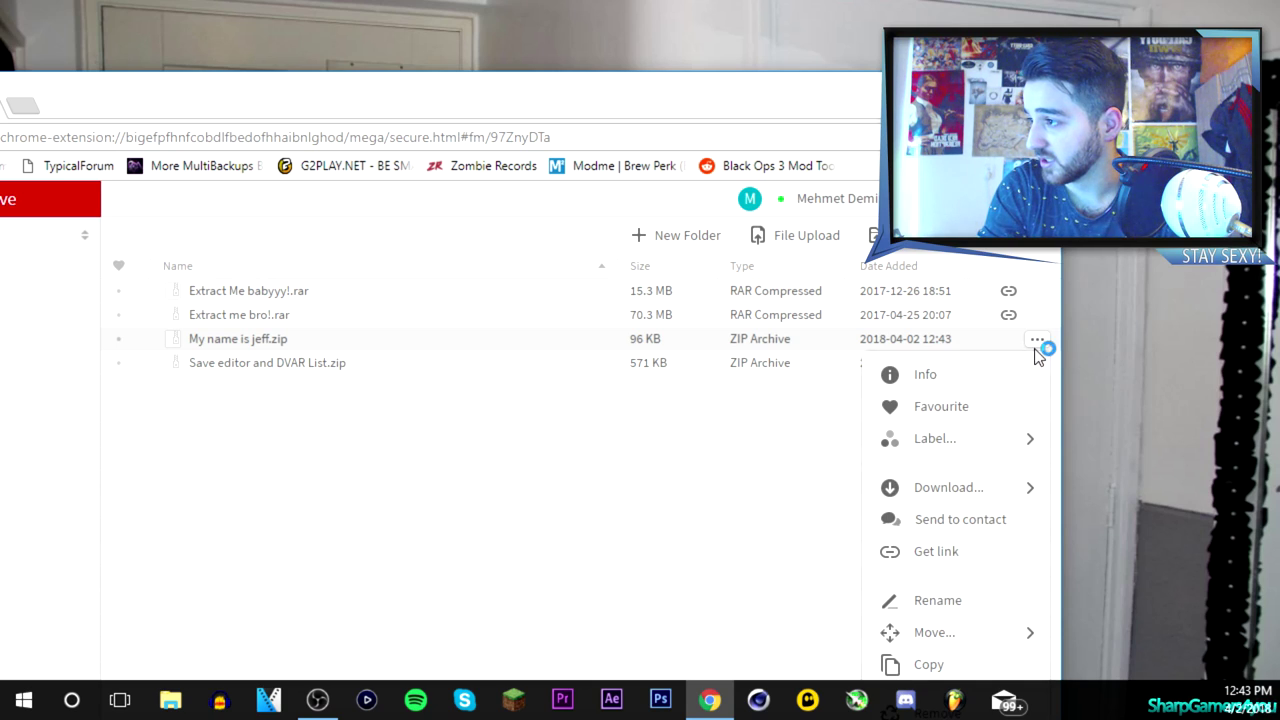
left_click(968, 552)
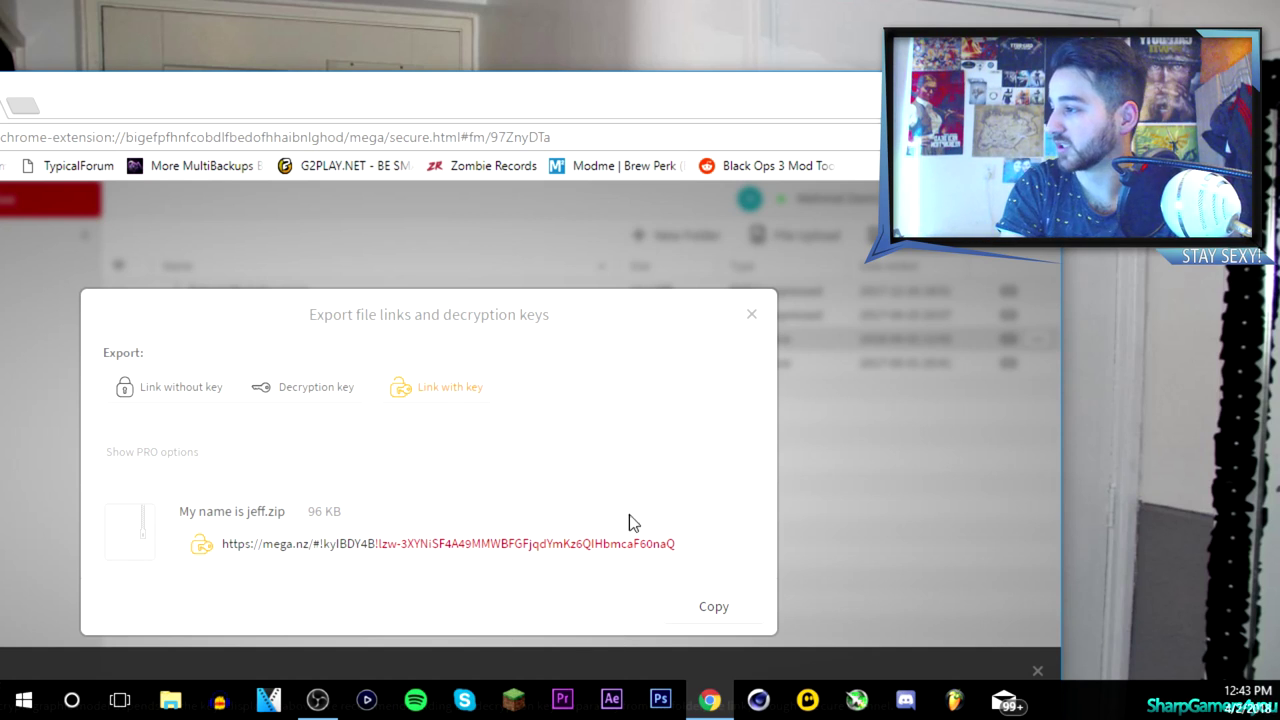
left_click(180, 389)
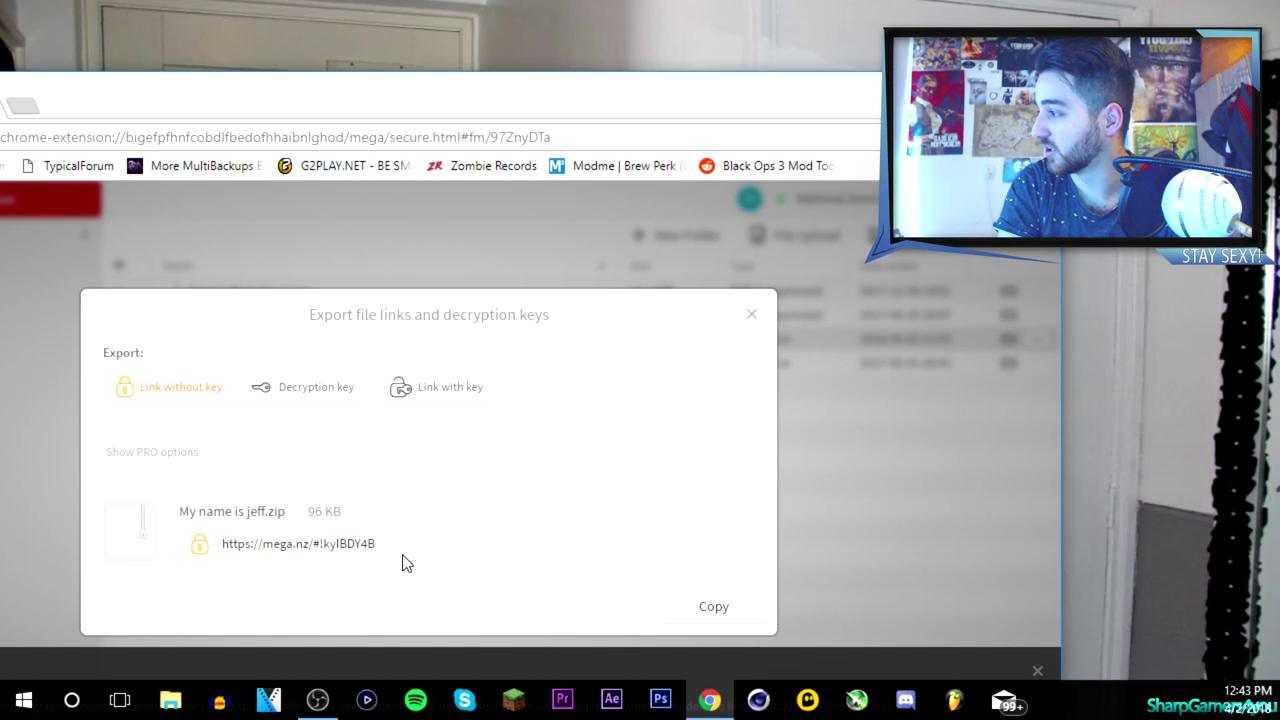